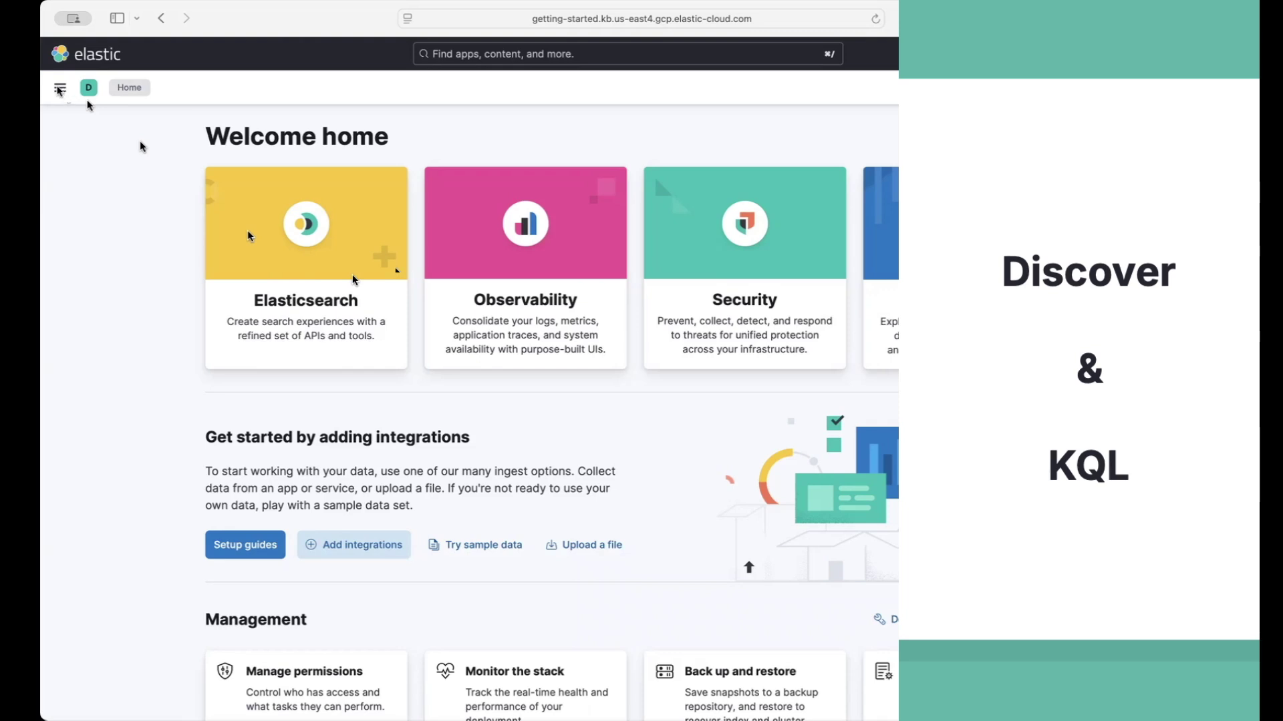
Go to Discover and start creating a new data view.
left_click(60, 88)
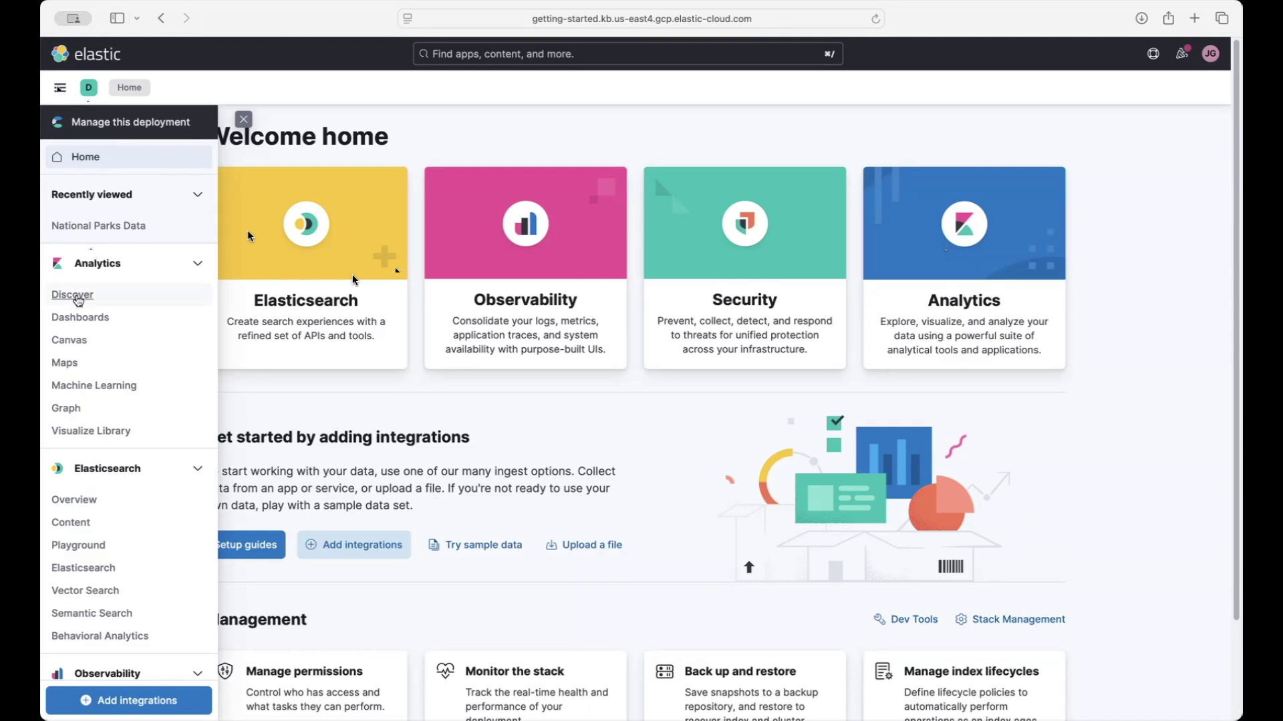
left_click(75, 295)
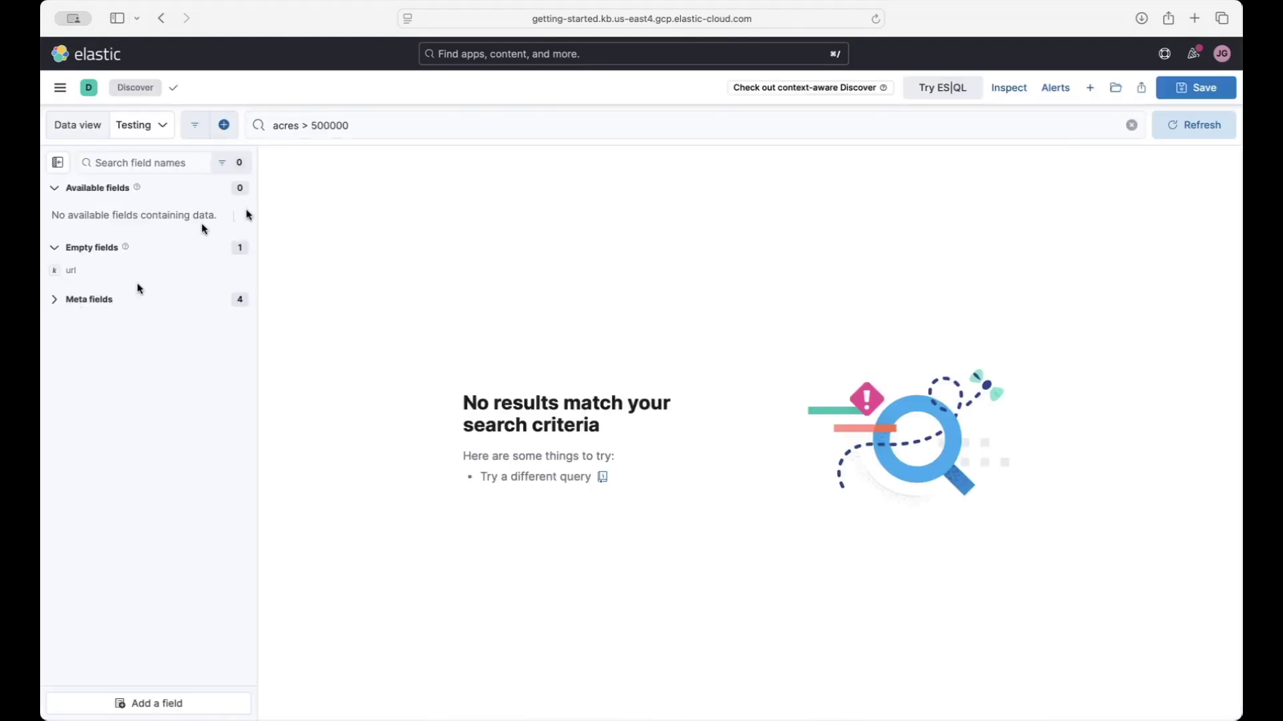
left_click(158, 127)
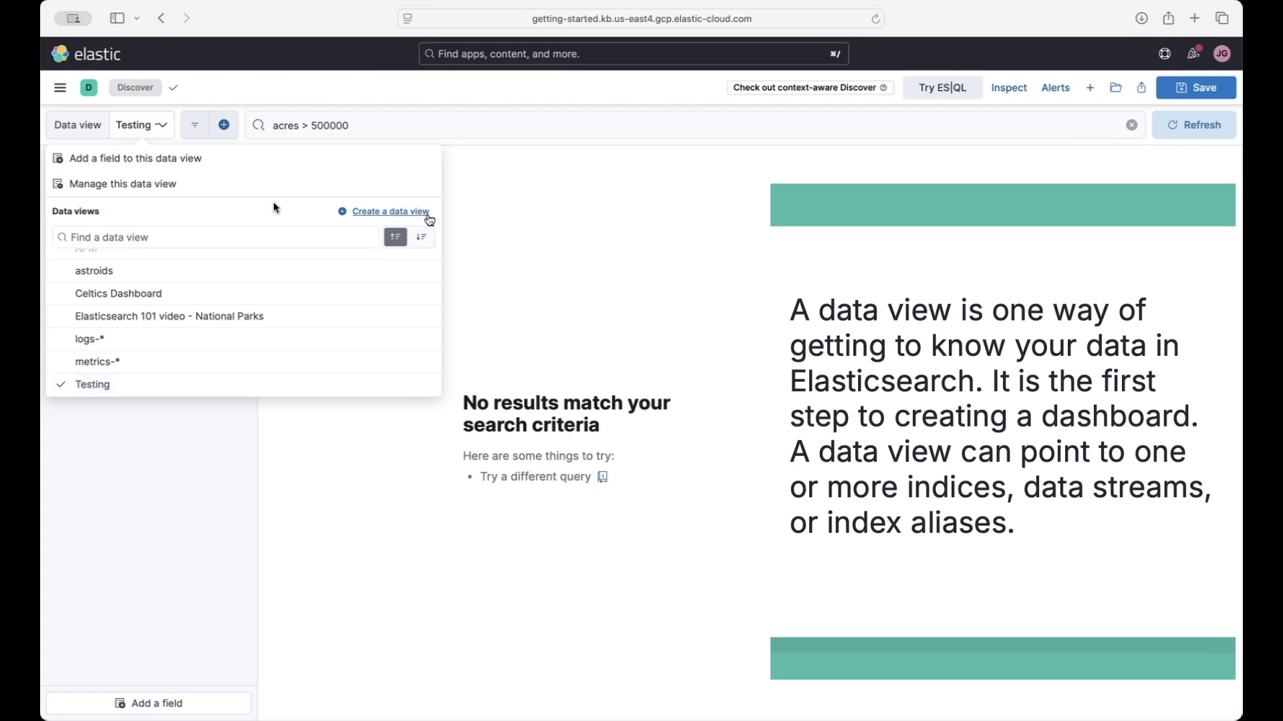
left_click(429, 220)
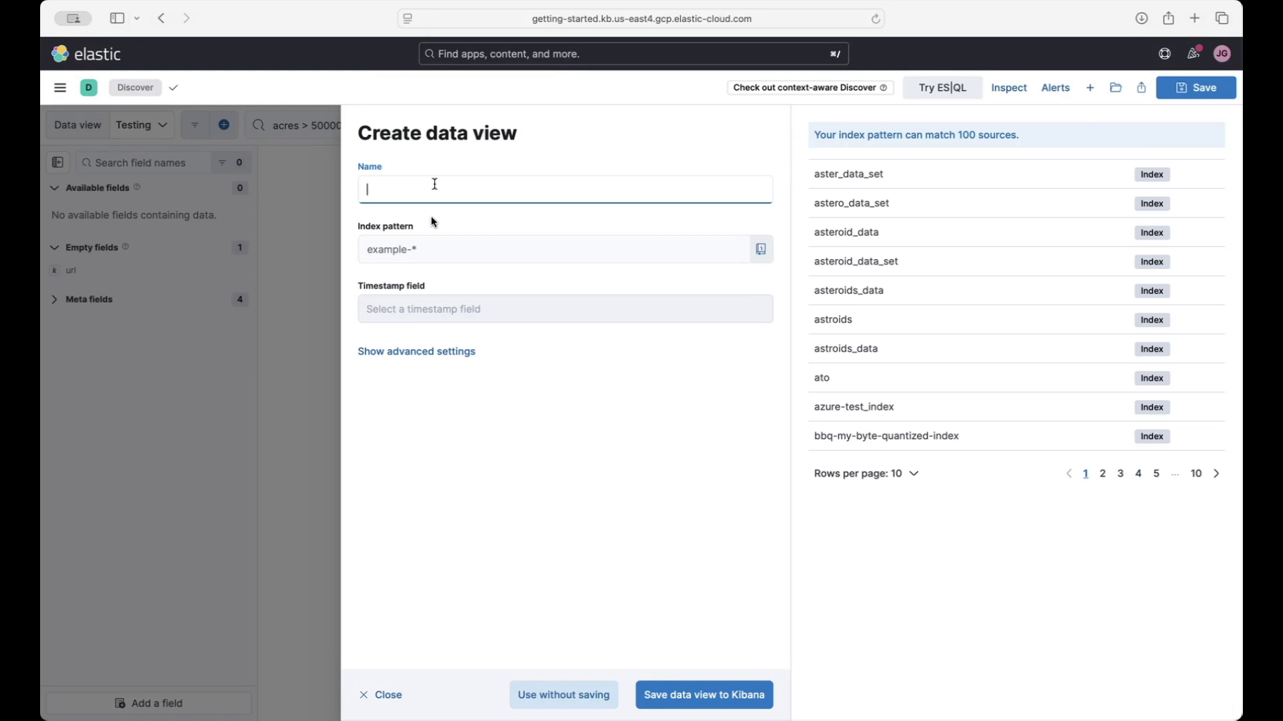
Save data view '101 video - National Parks' on national_parks* with date_established as timestamp.
type("101 video - National Parks")
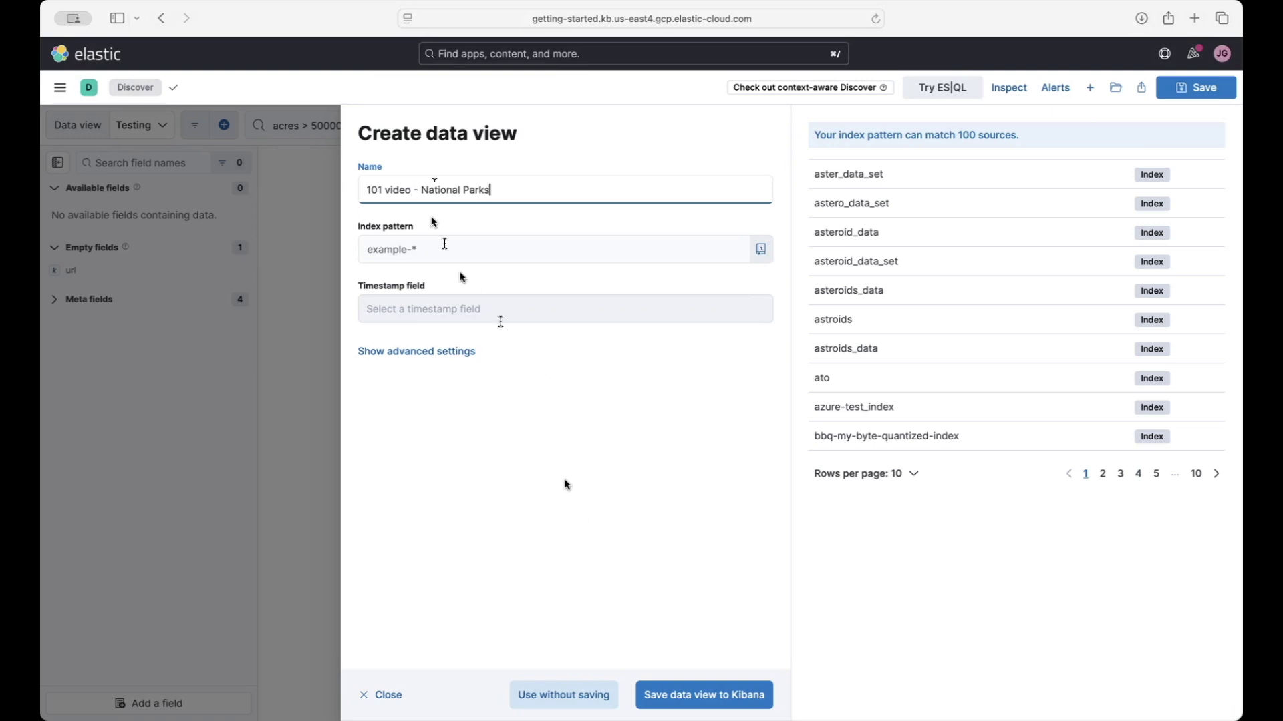
left_click(438, 253)
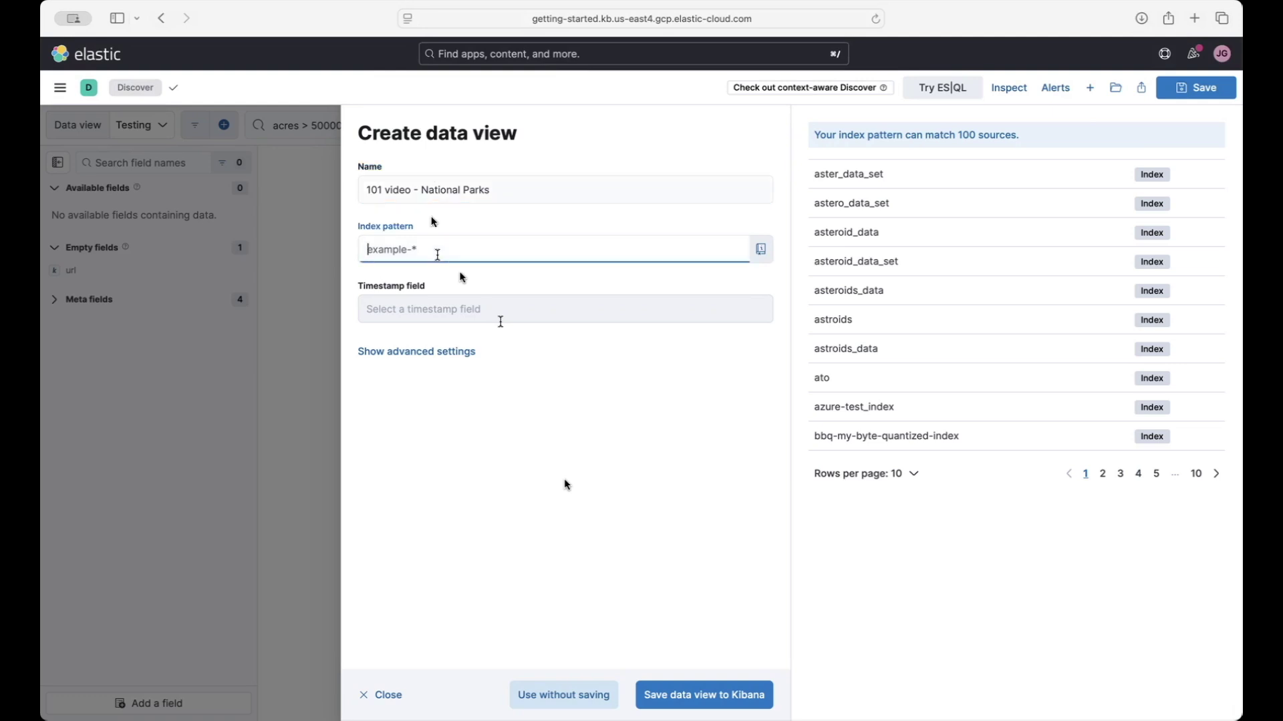
type("nation")
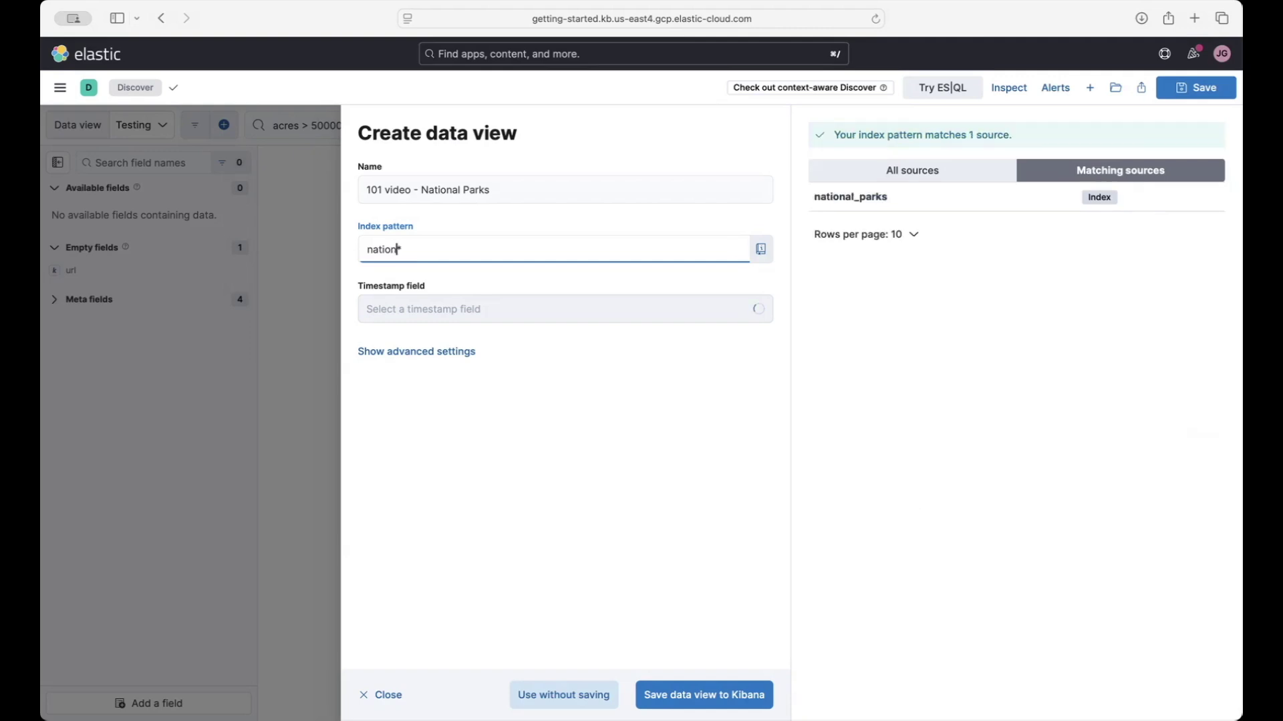
type("al_parks")
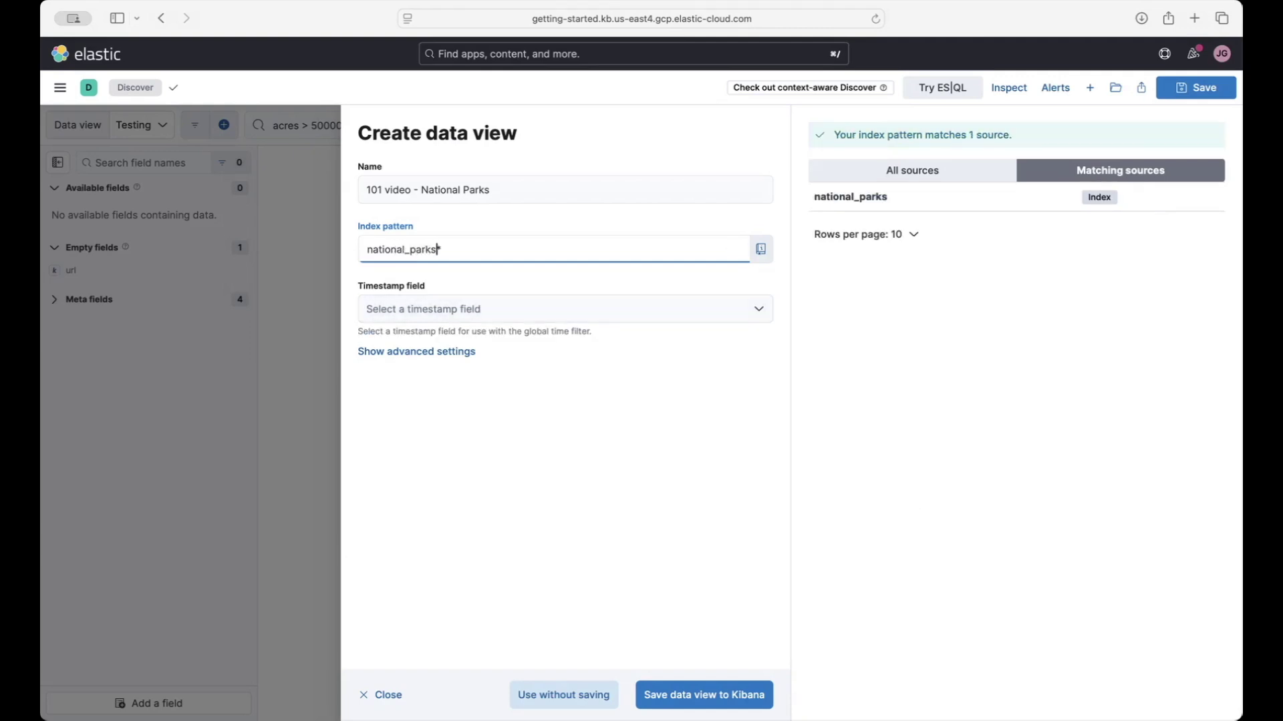
left_click(441, 310)
left_click(438, 334)
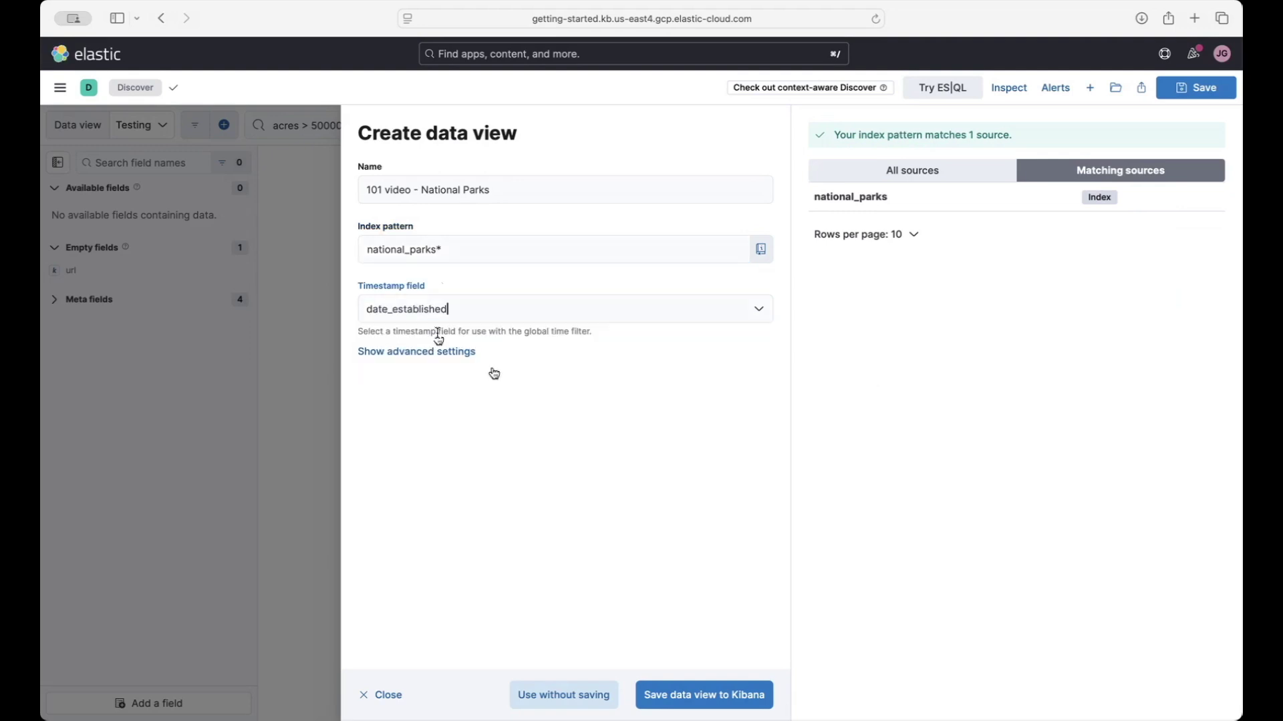
left_click(705, 695)
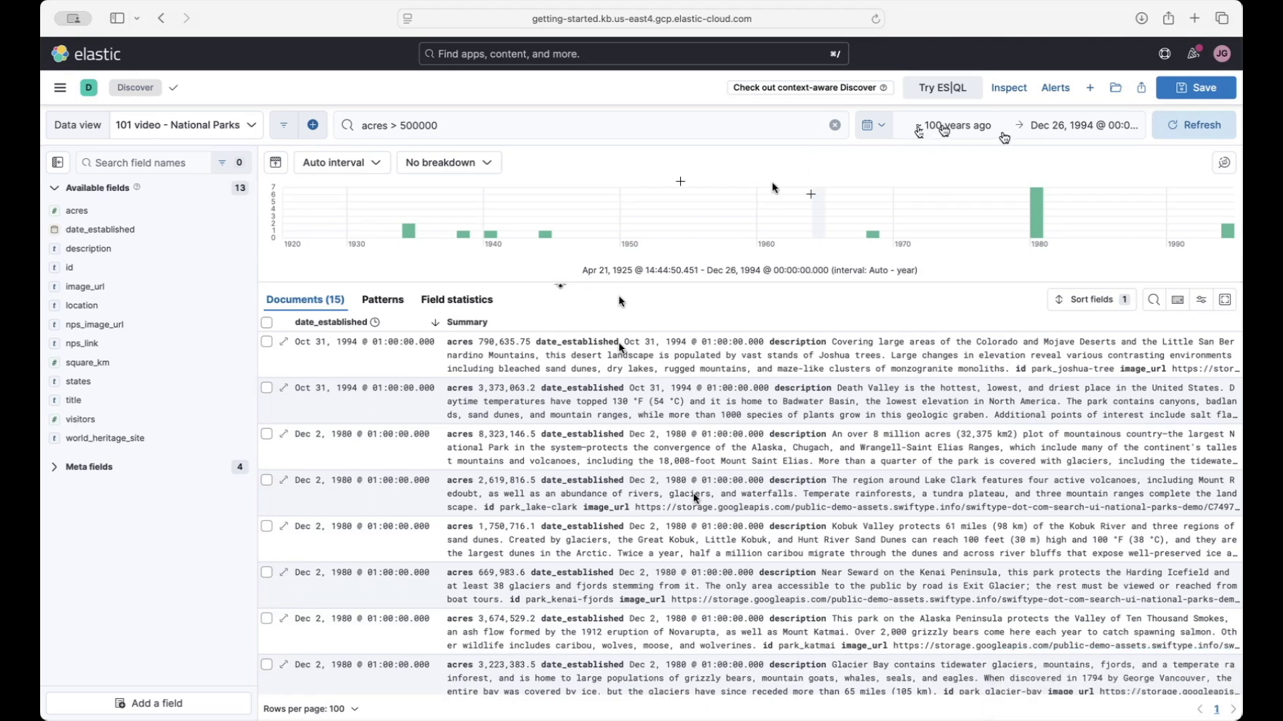
Set the time range start to 200 years ago and clear the acres > 500000 query.
left_click(998, 133)
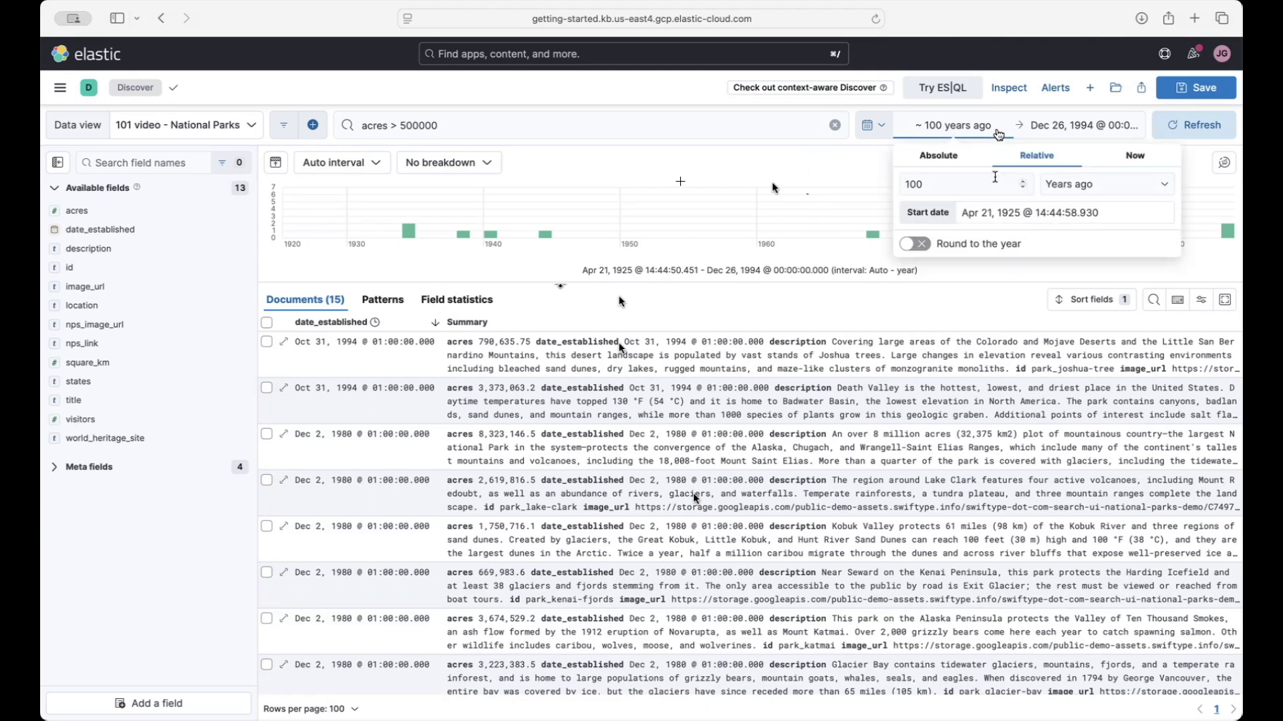
double_click(960, 185)
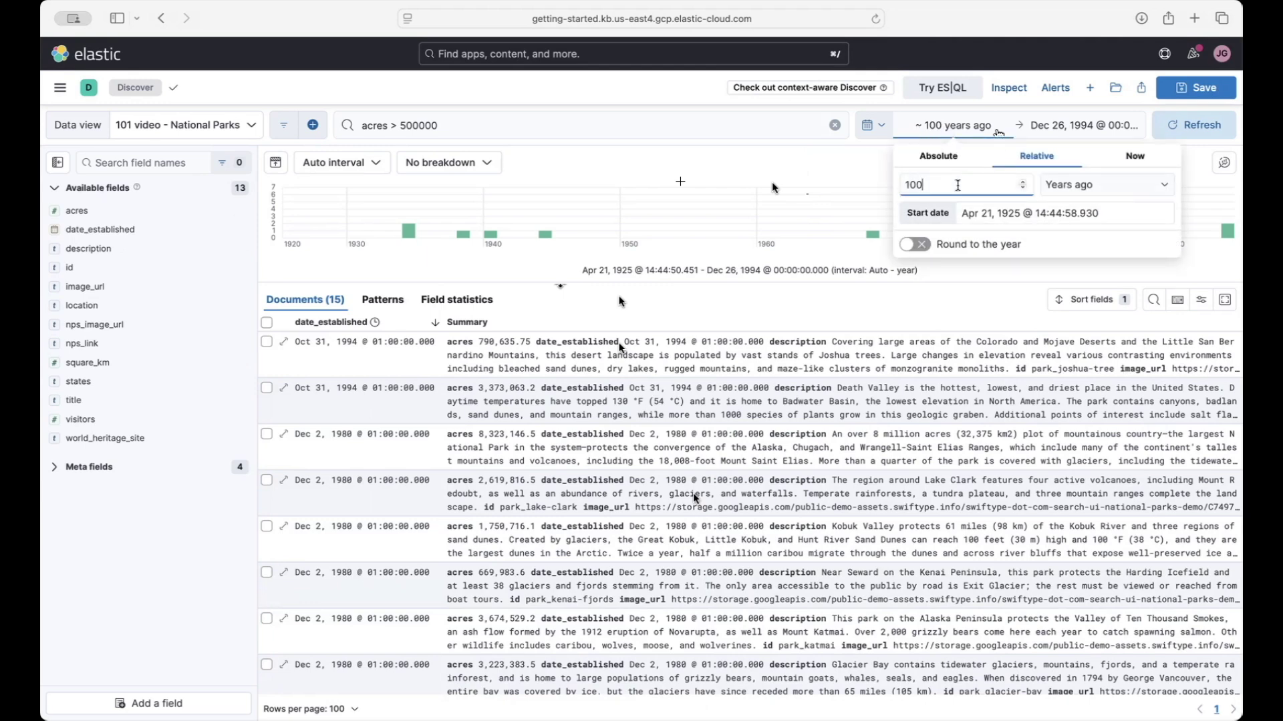
type("200")
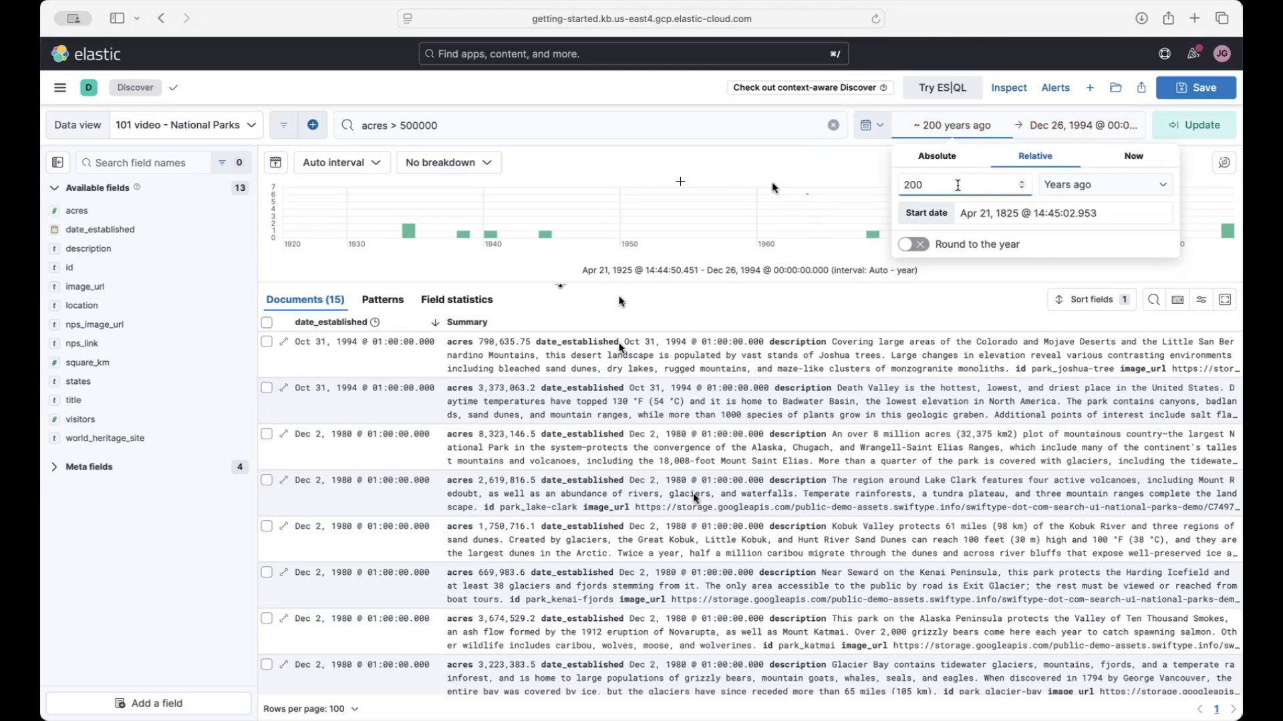
left_click(1196, 125)
left_click(833, 125)
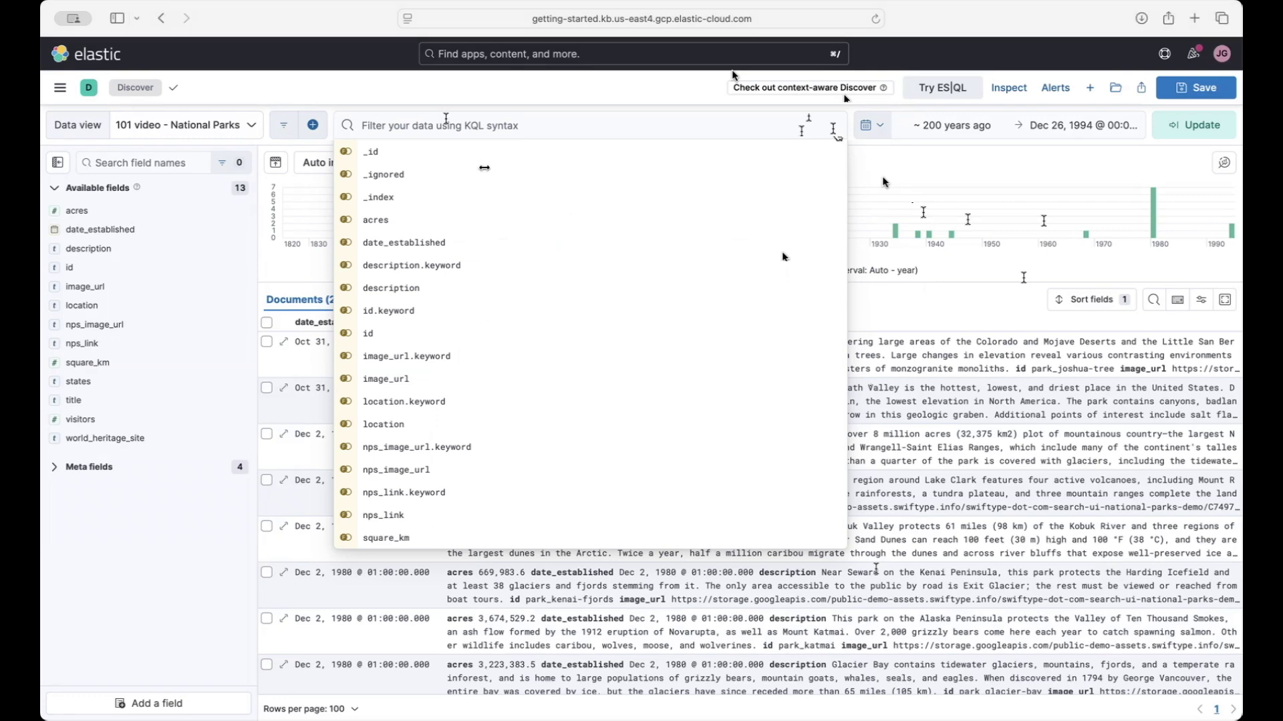
Run KQL filters states.keyword : "California" and then world_heritage_site.keyword : "true".
type("states.keyword : \"California\"")
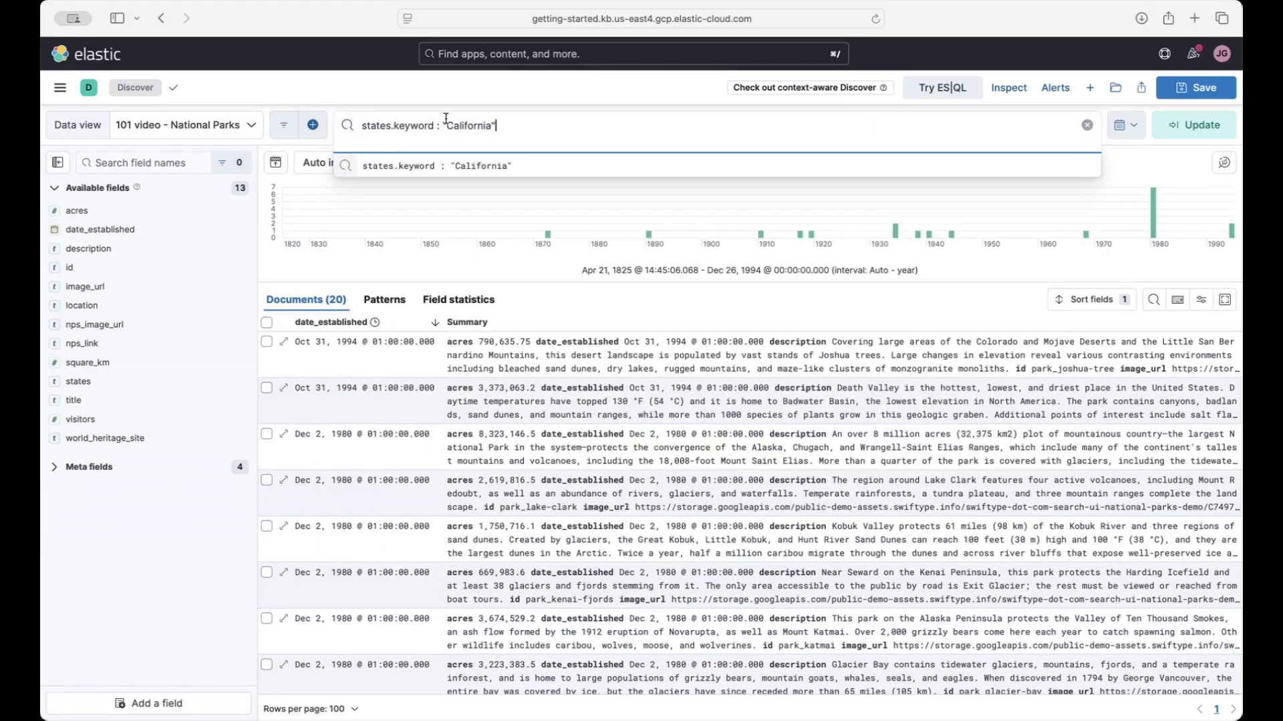
left_click(410, 166)
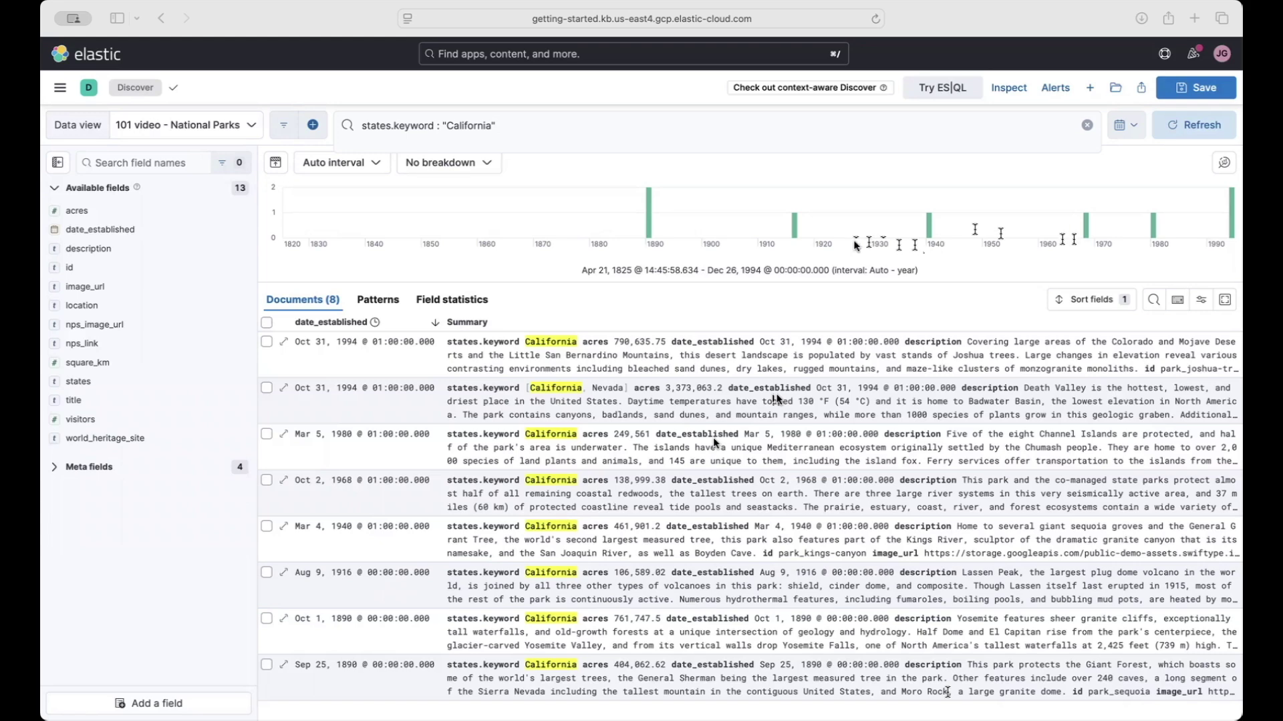
left_click(441, 133)
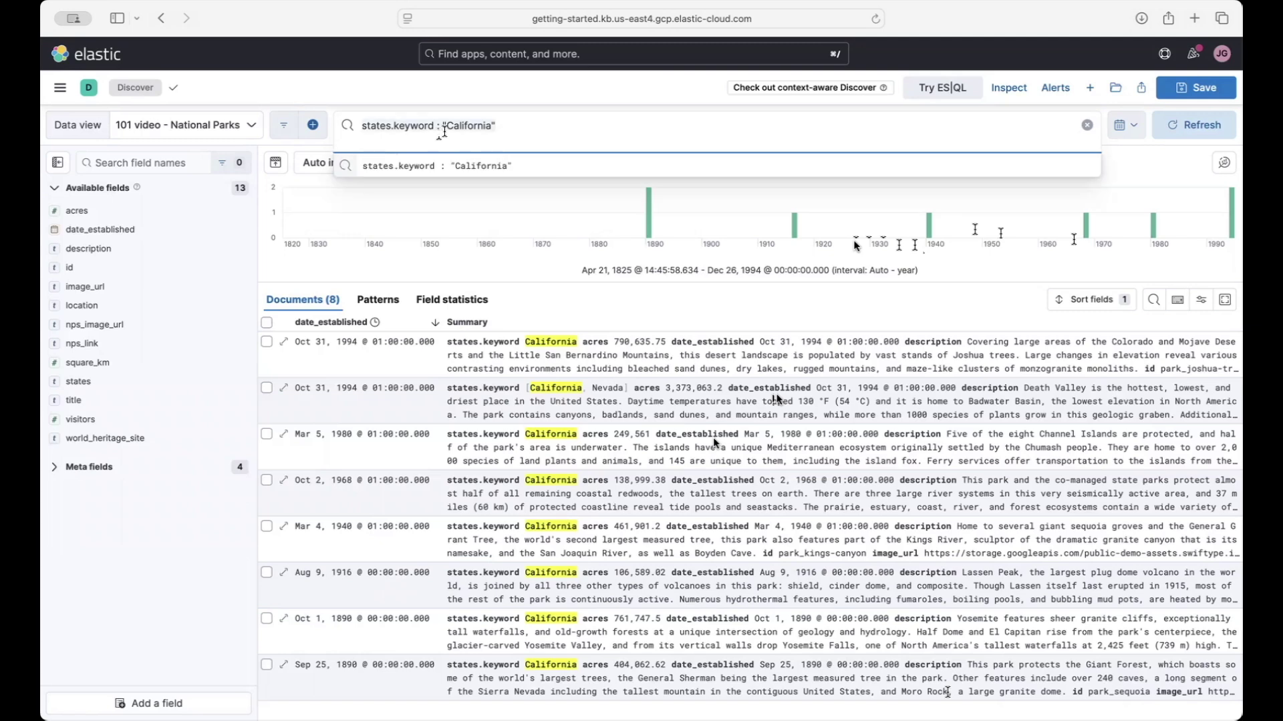
key("super+a")
key("BackSpace")
type("world_heritage_site.keyword : \"true\"")
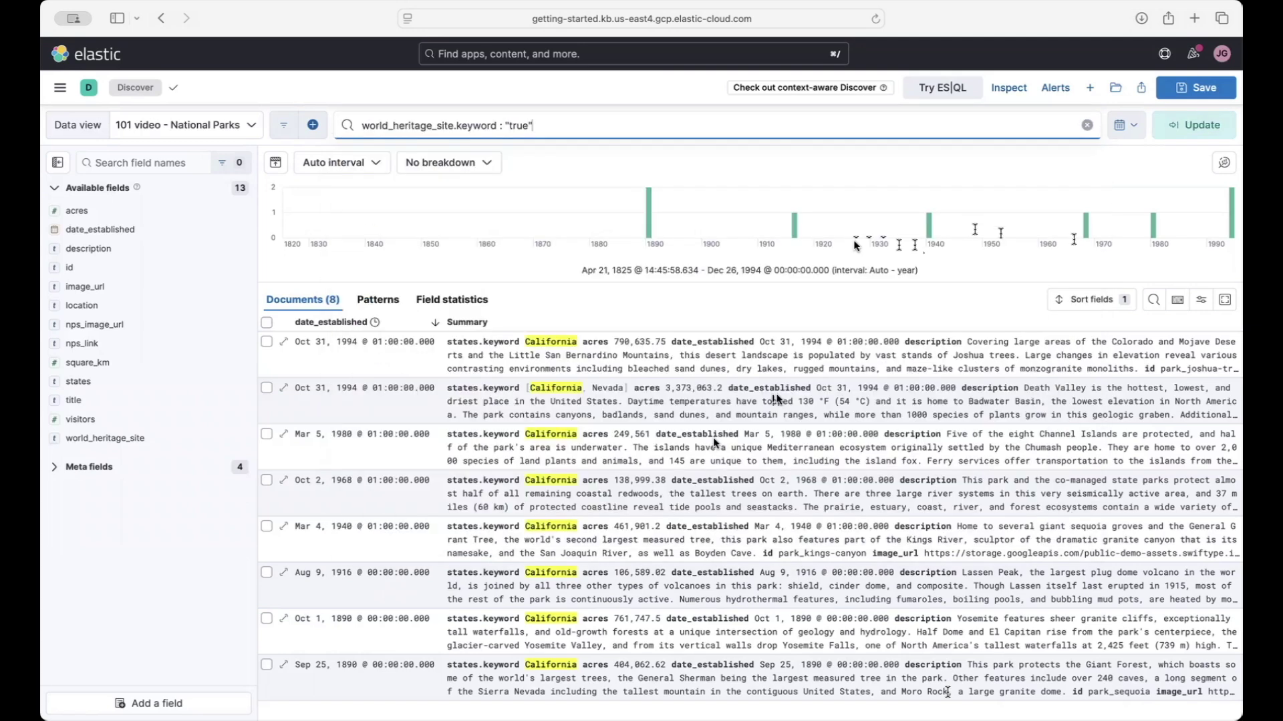
key("Return")
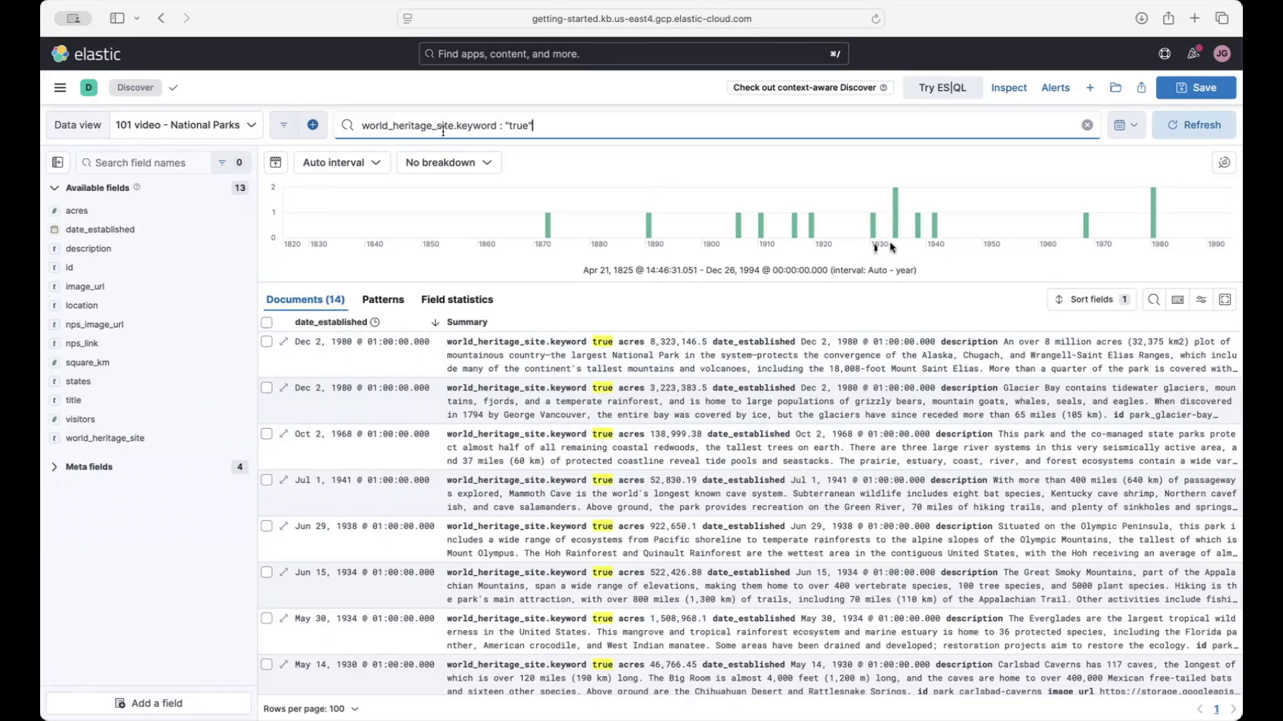
Run the acres > 500000 KQL filter.
mouse_move(899, 225)
scroll(779, 609, "down", 5)
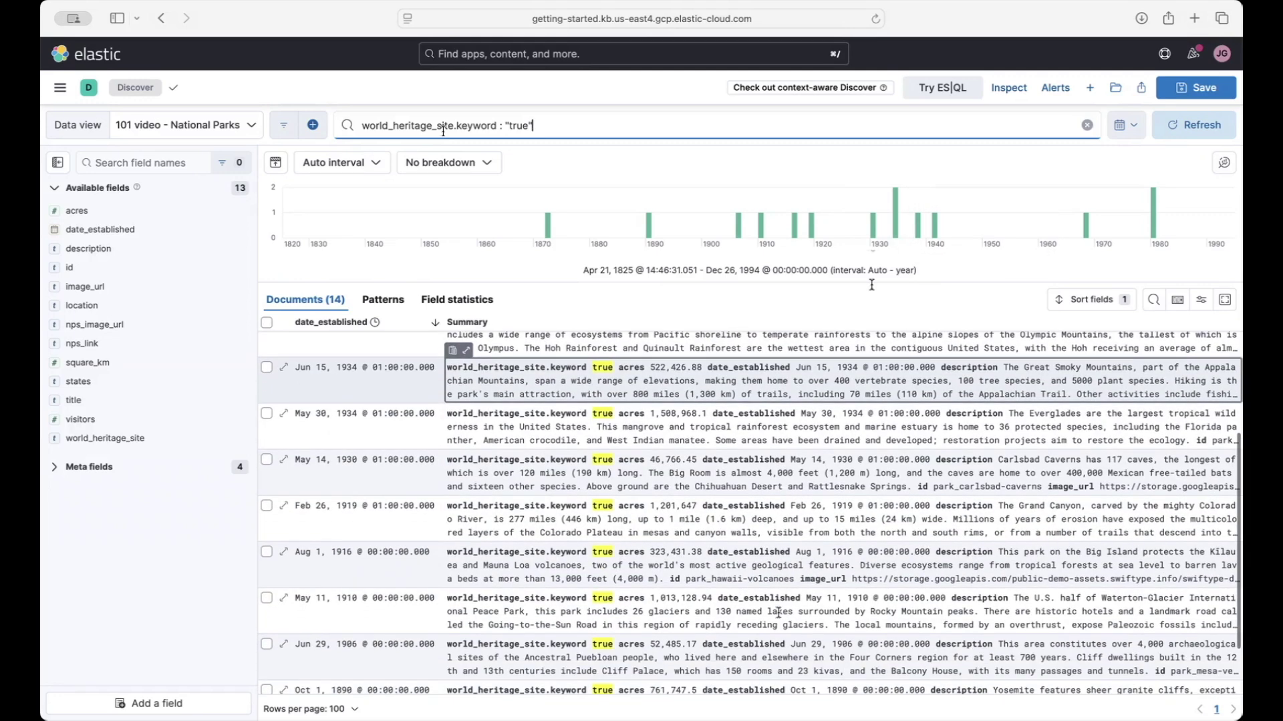
key("ctrl+a")
type("acres > 500000")
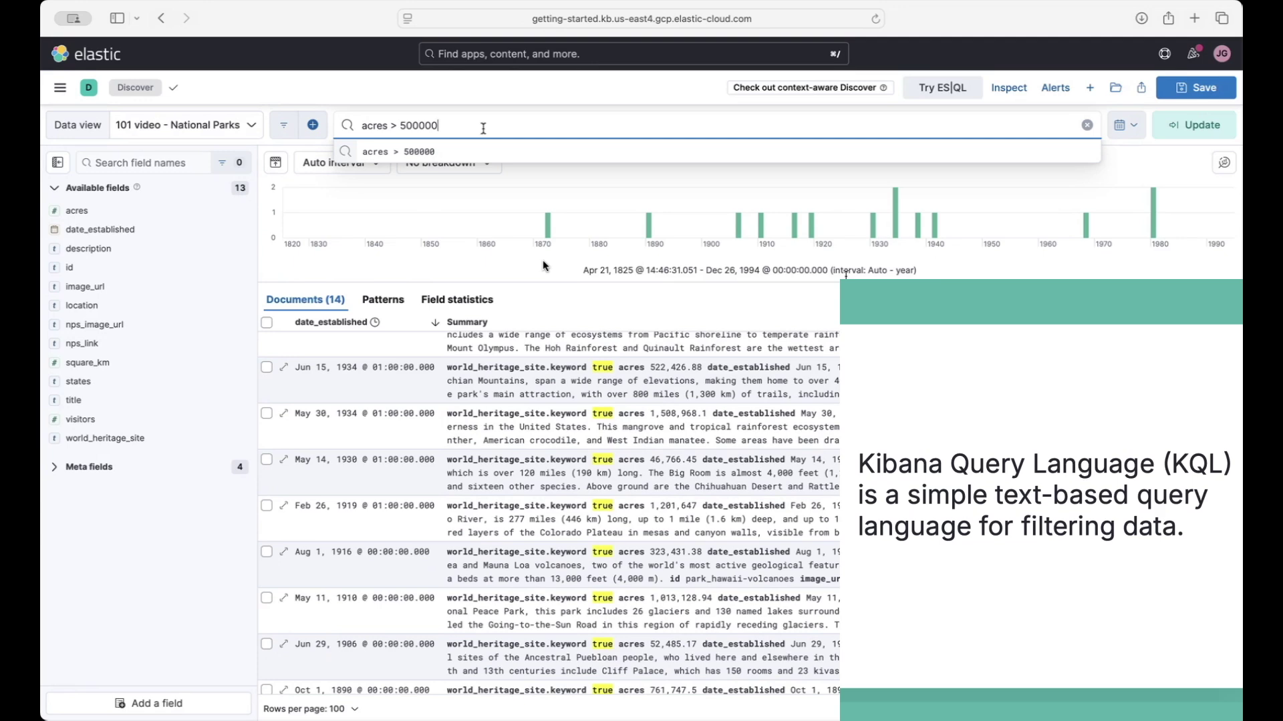
key("Return")
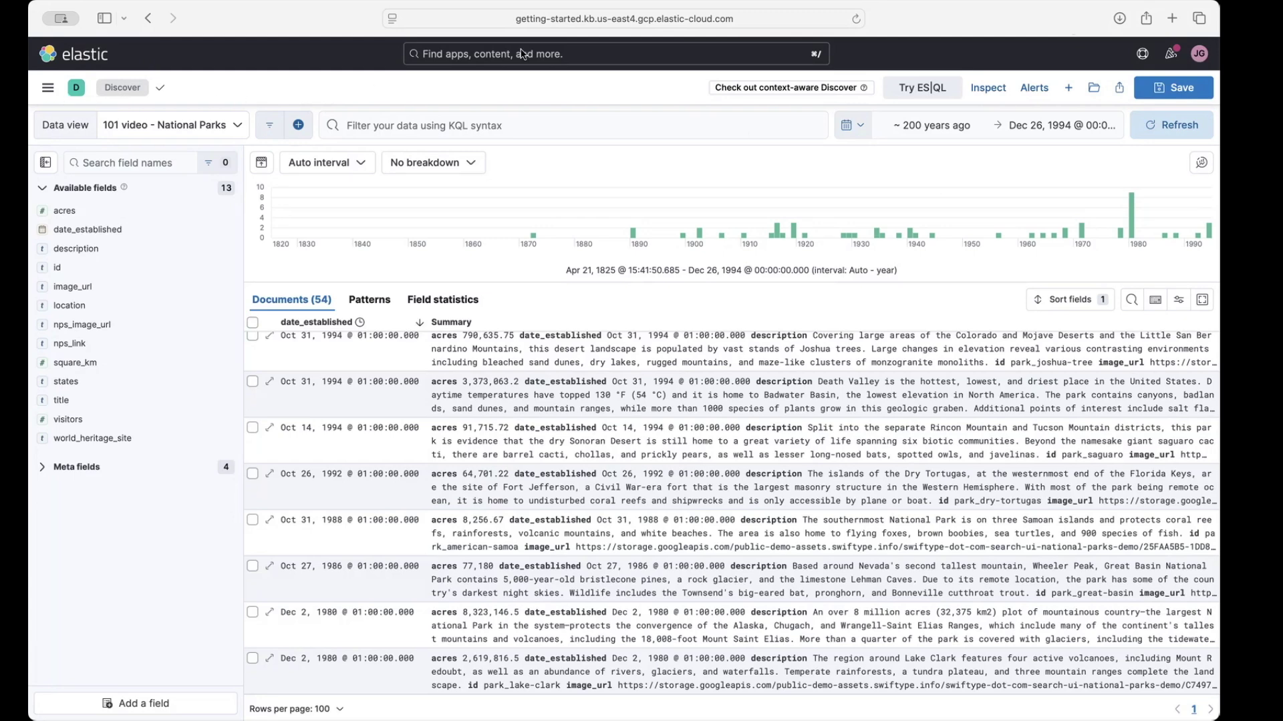
Create a new dashboard and start a Lens visualization on the National Parks data view.
left_click(48, 87)
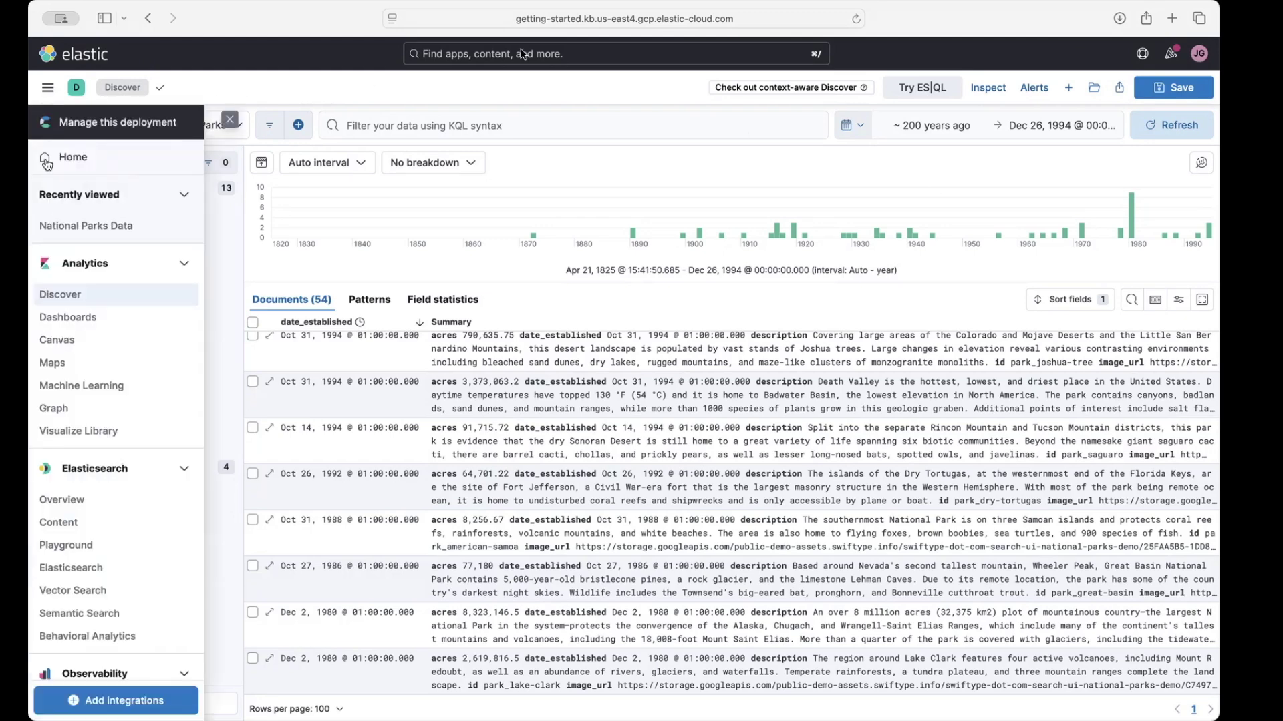
left_click(80, 318)
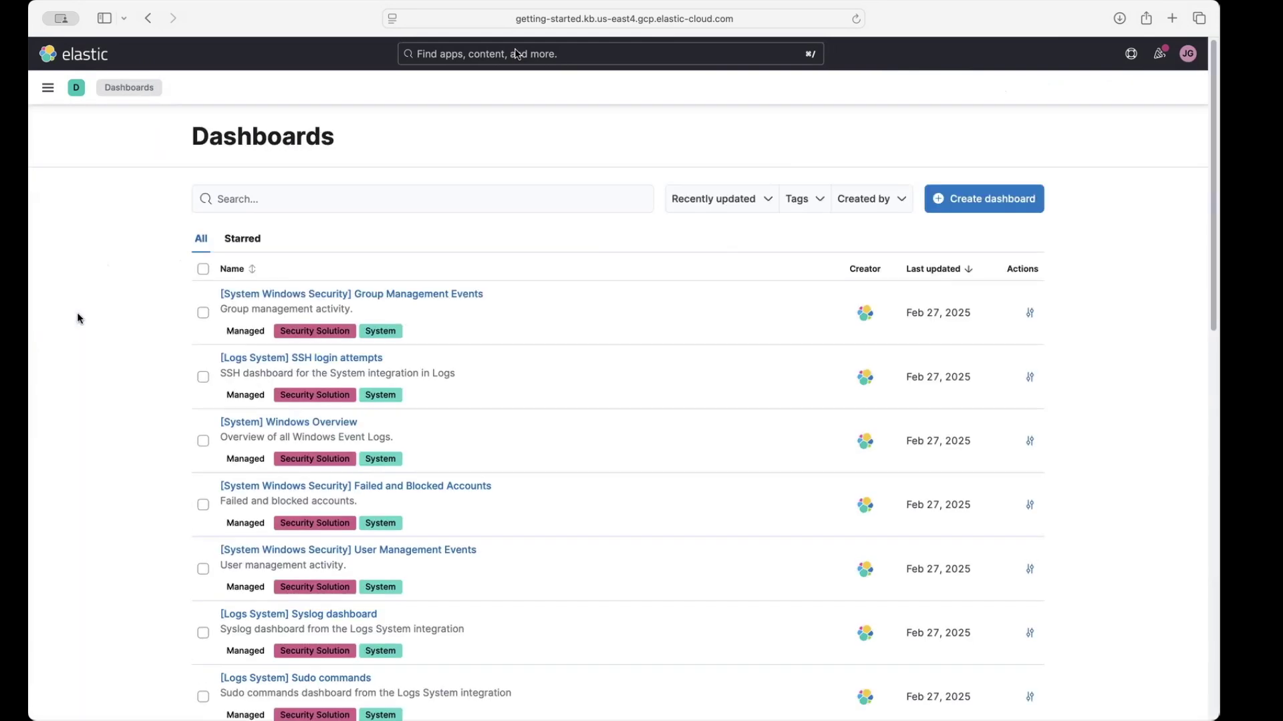
left_click(961, 199)
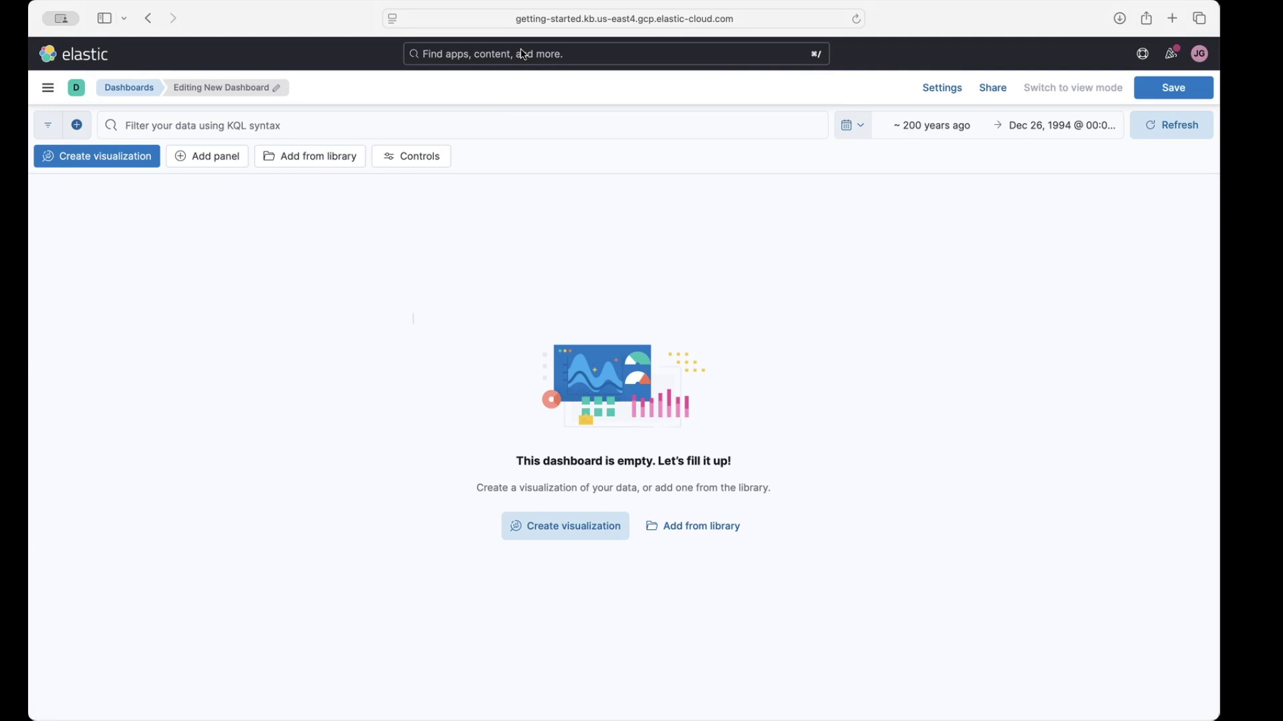
left_click(573, 525)
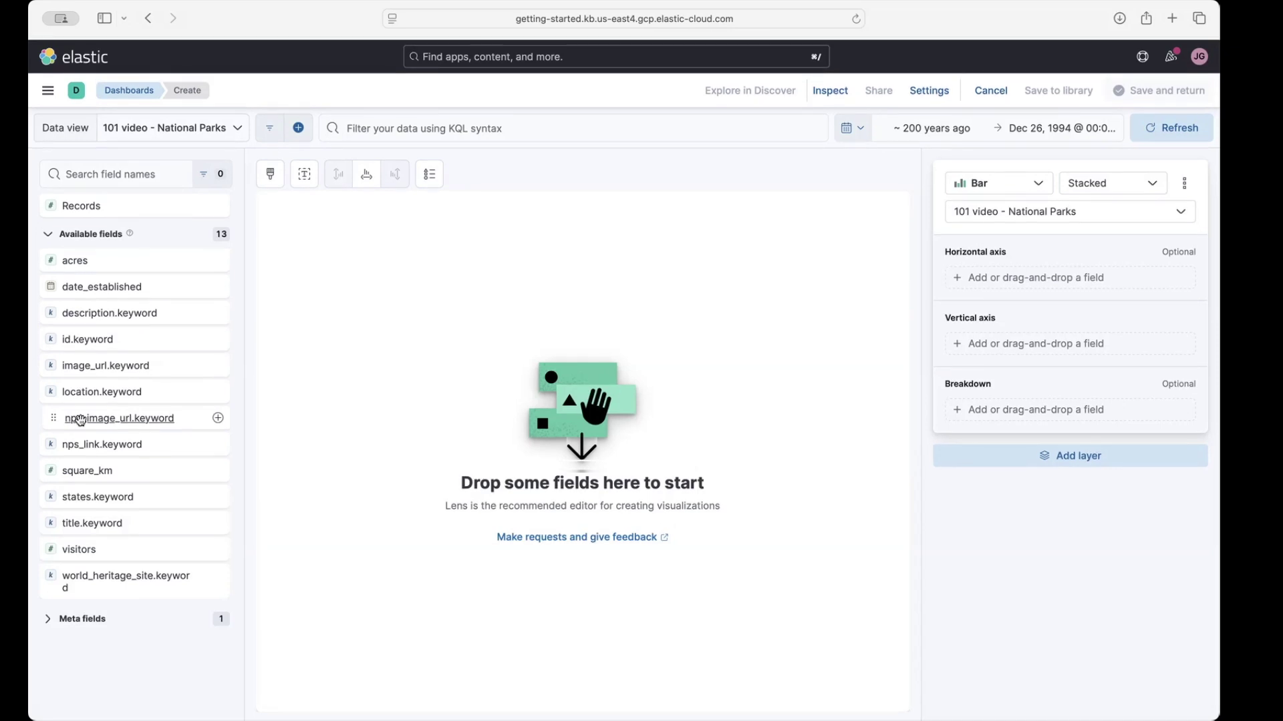
Chart record counts for the top 10 states.keyword values and return to the dashboard.
left_click_drag(98, 494, 298, 488)
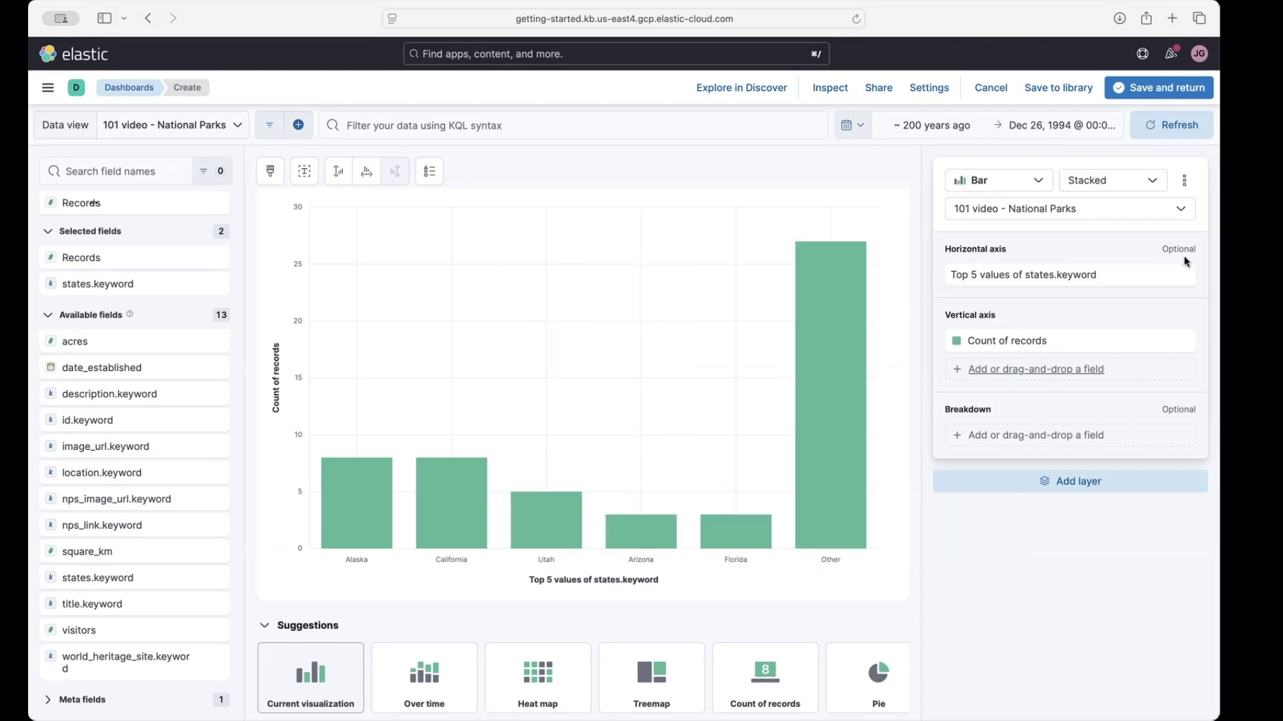
left_click(1039, 273)
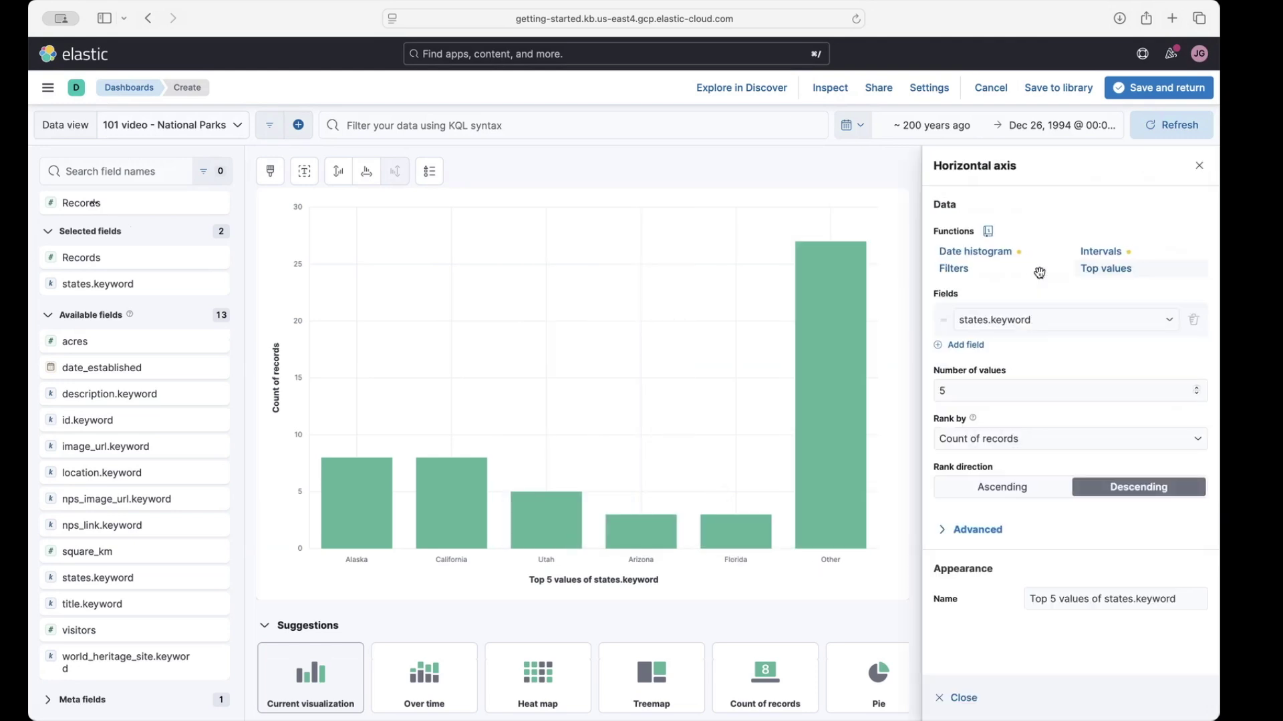
left_click(1199, 388)
left_click(1199, 388)
left_click(1199, 387)
left_click(1197, 387)
left_click(1196, 388)
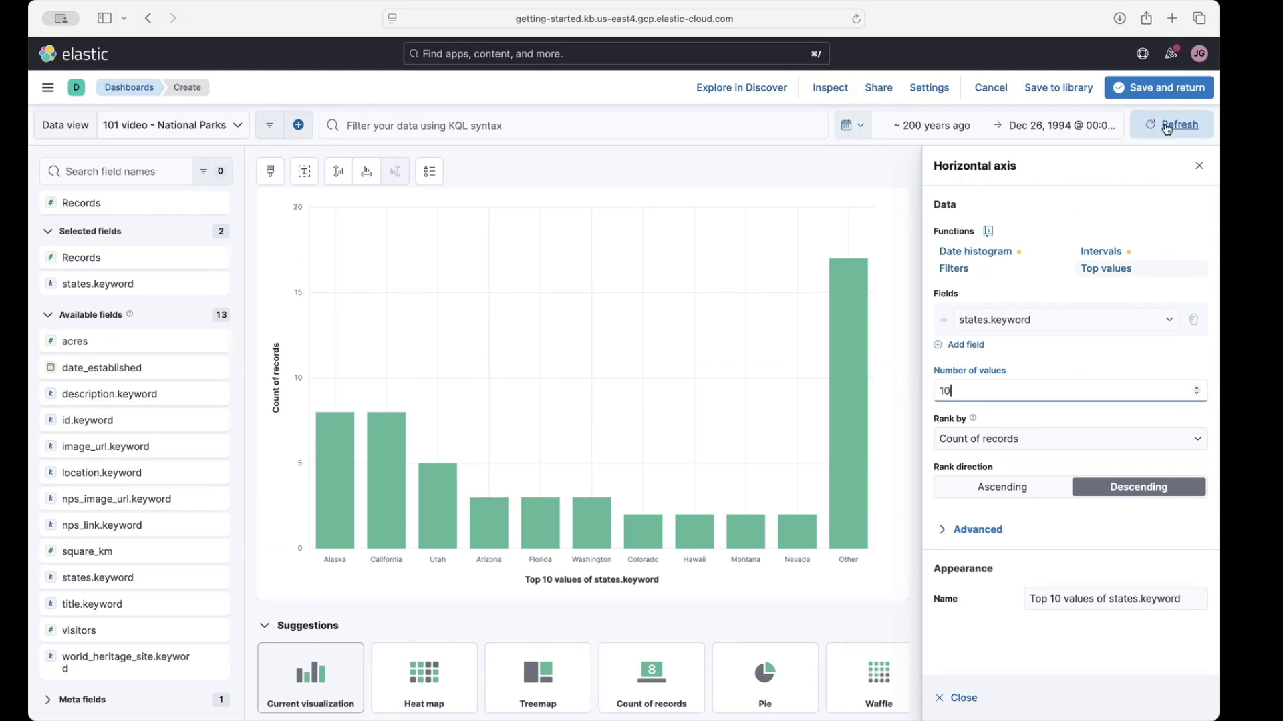
left_click(1162, 87)
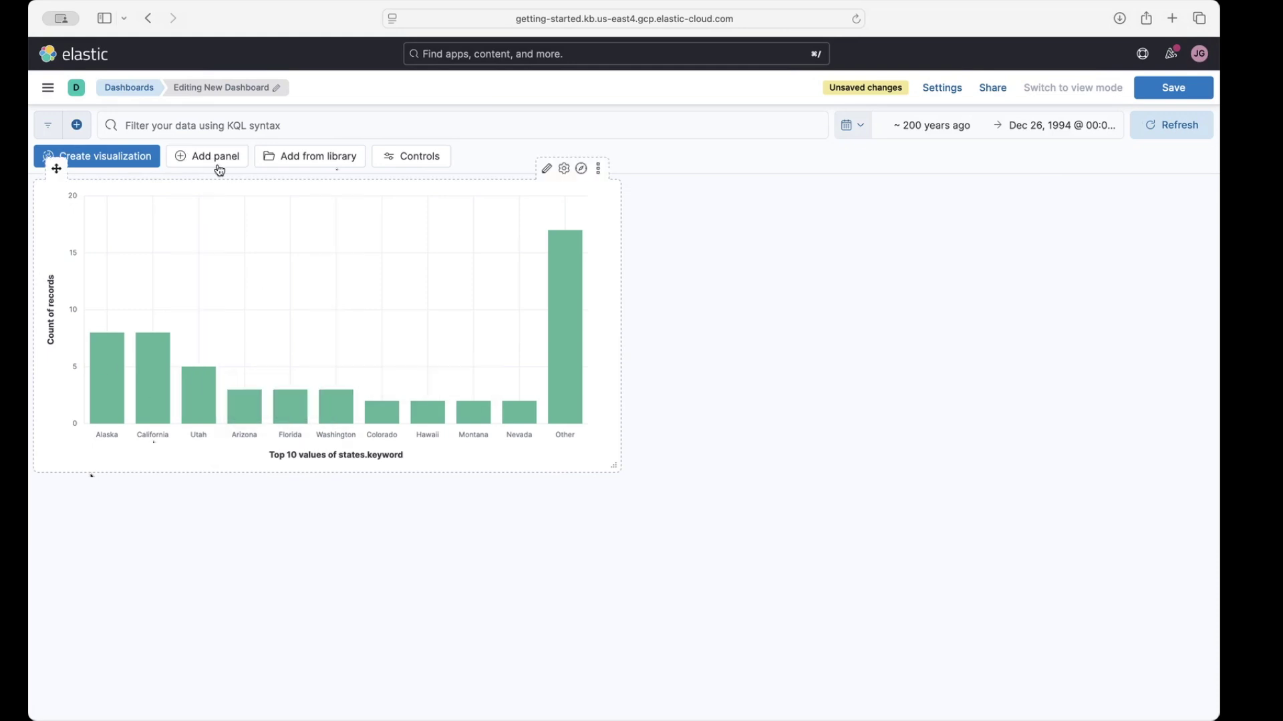
Add a Lens panel charting median visitors by date_established, broken down by states.keyword.
left_click(210, 160)
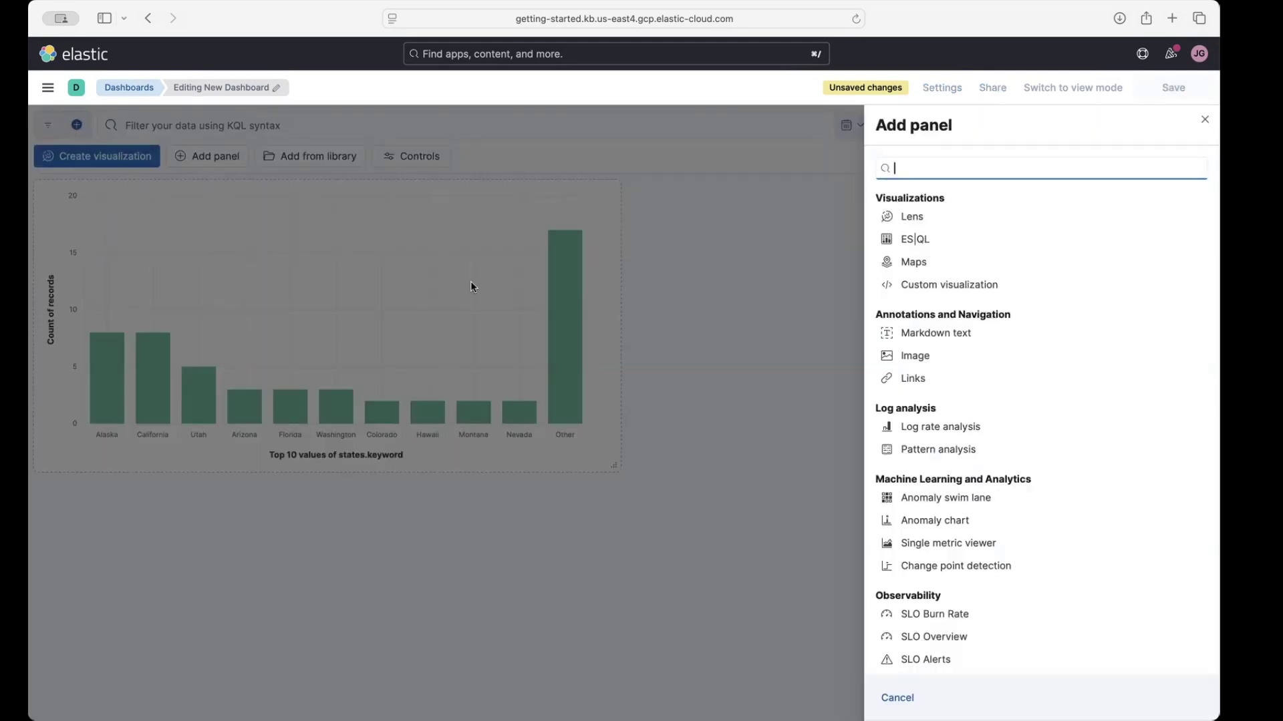
left_click(910, 217)
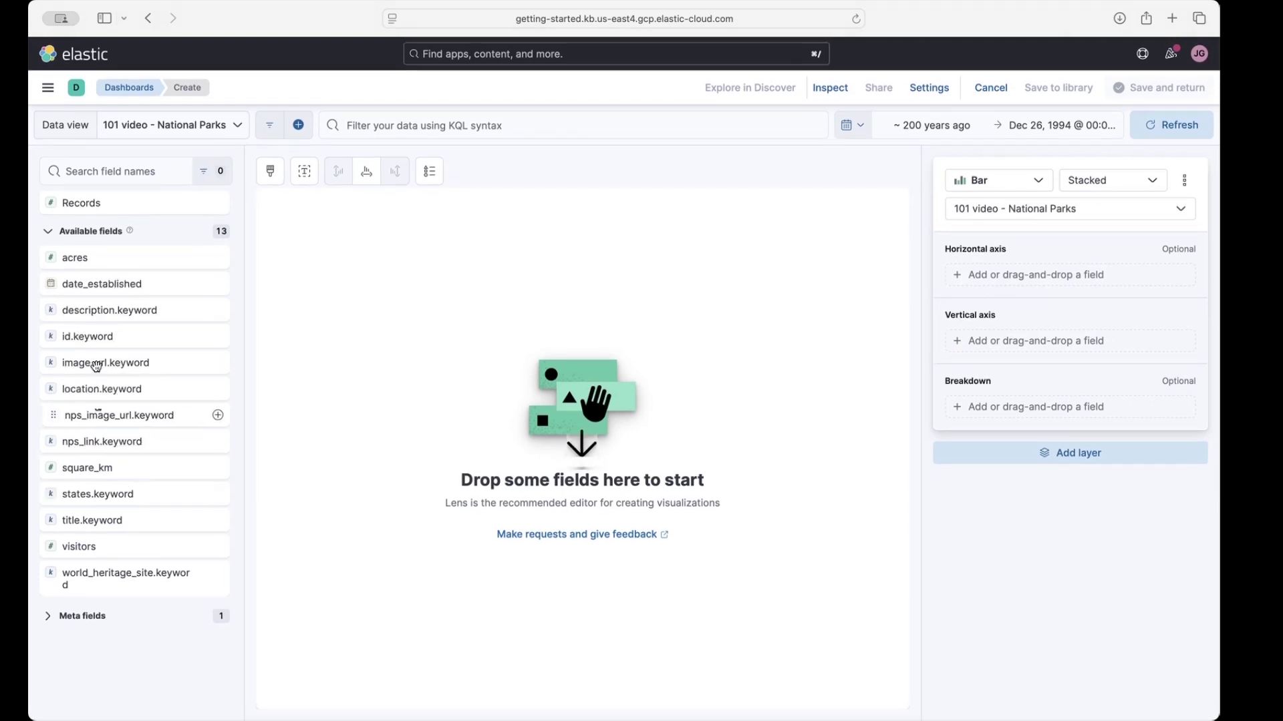
left_click_drag(86, 547, 323, 443)
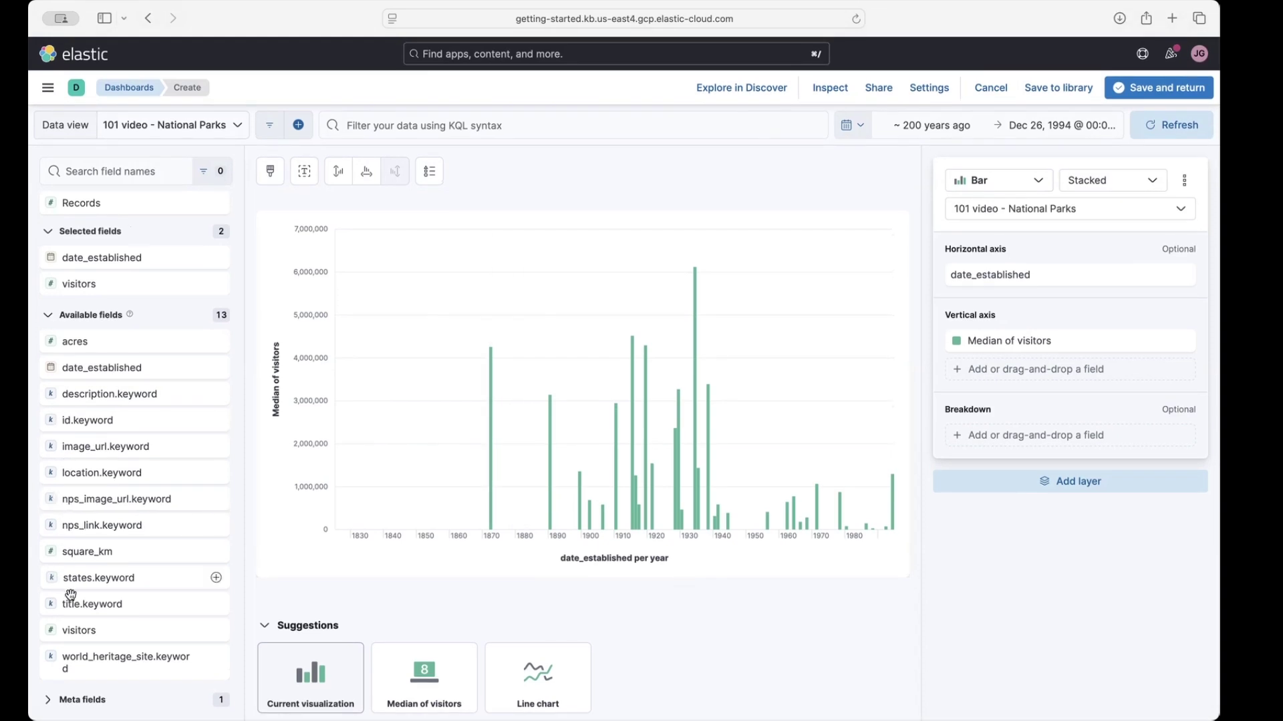
left_click_drag(77, 579, 334, 489)
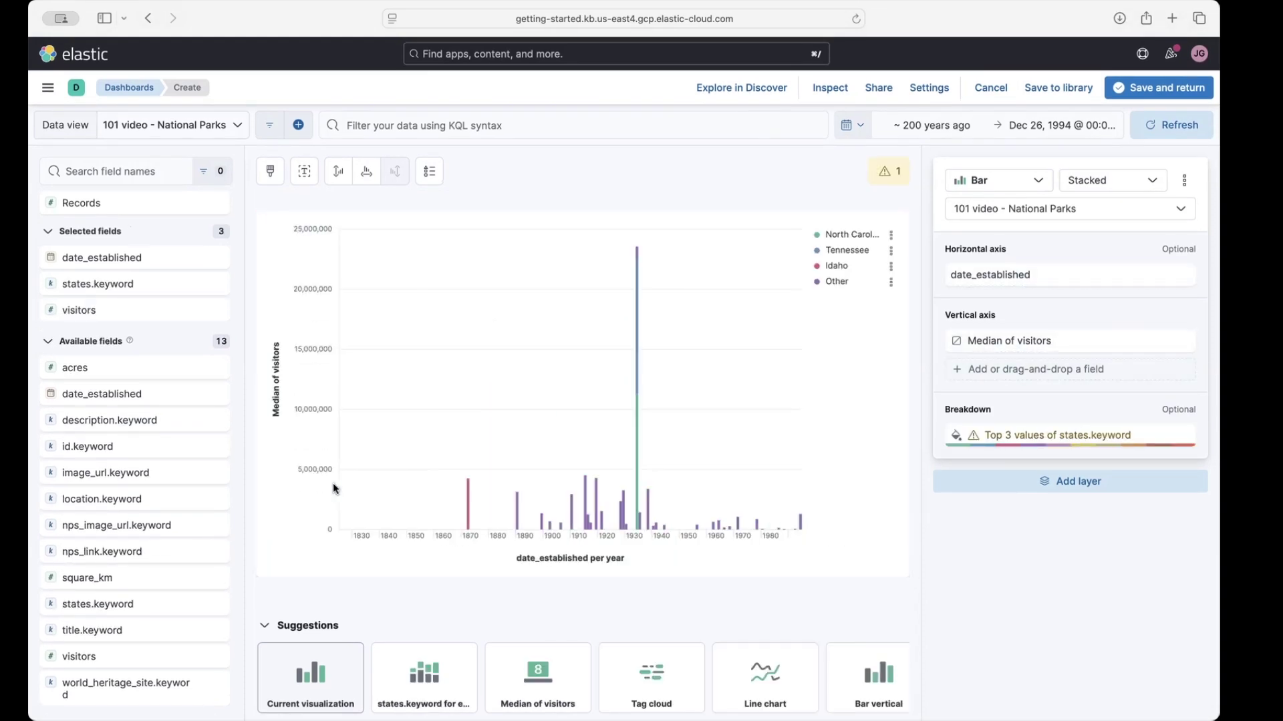
Set the state breakdown to 10 values and enable accuracy mode.
left_click(1078, 439)
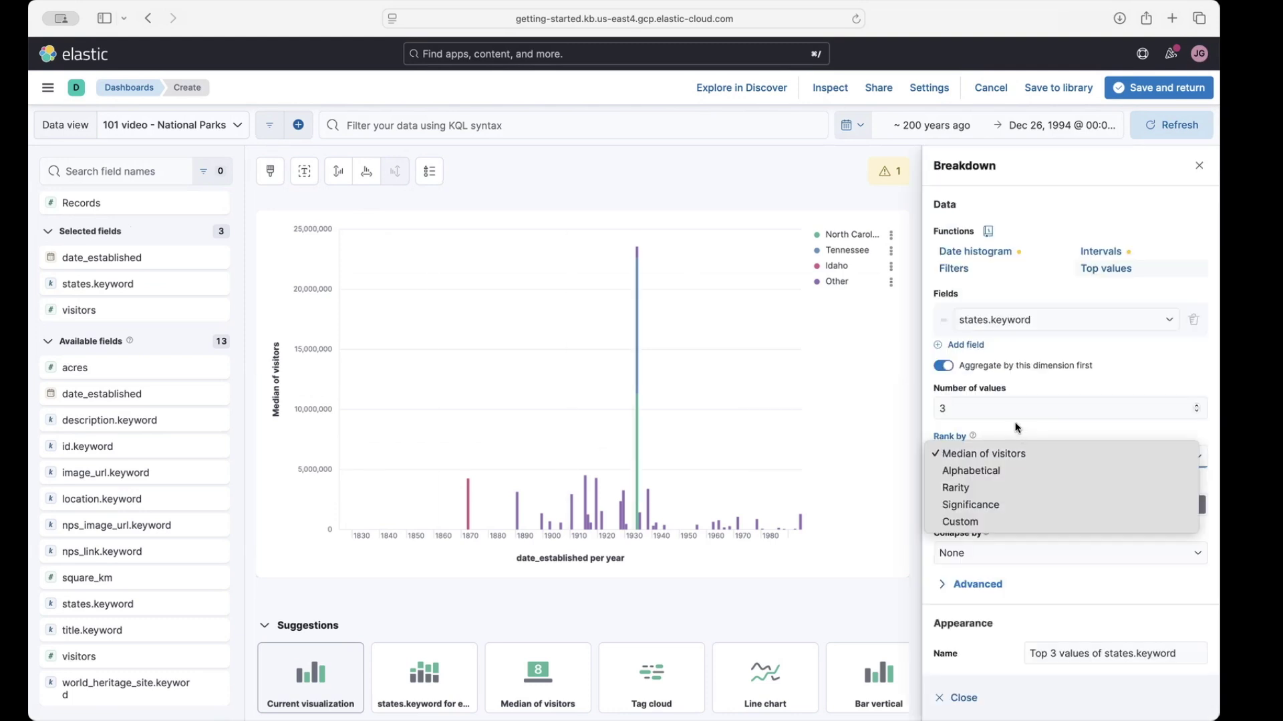
left_click(1014, 407)
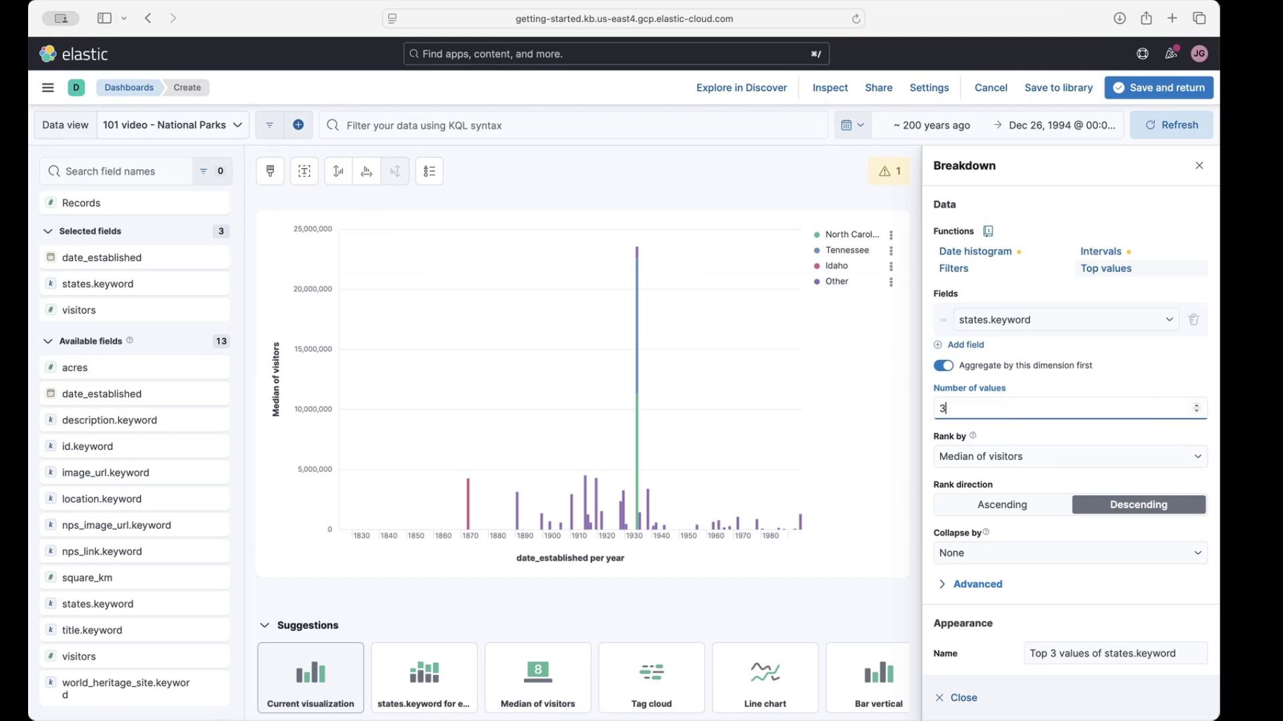
left_click(1198, 406)
left_click(1198, 406)
left_click(1198, 406)
left_click(1199, 406)
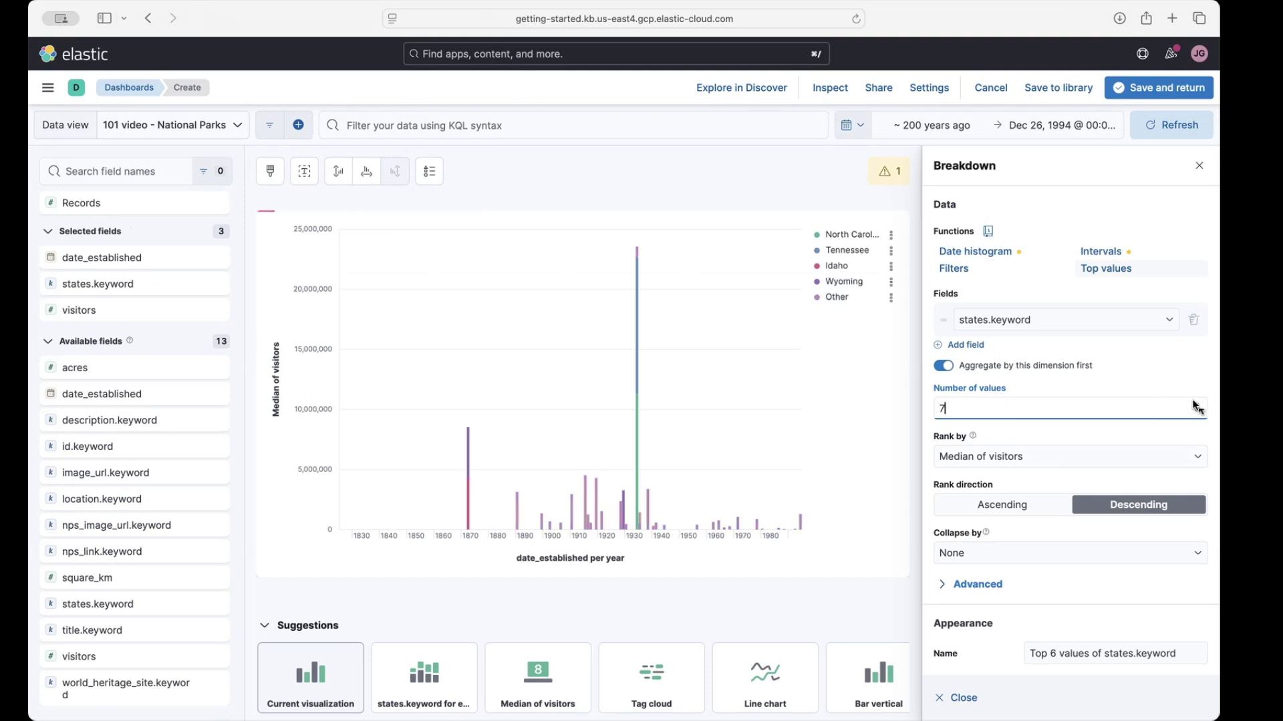
left_click(1198, 406)
left_click(1196, 406)
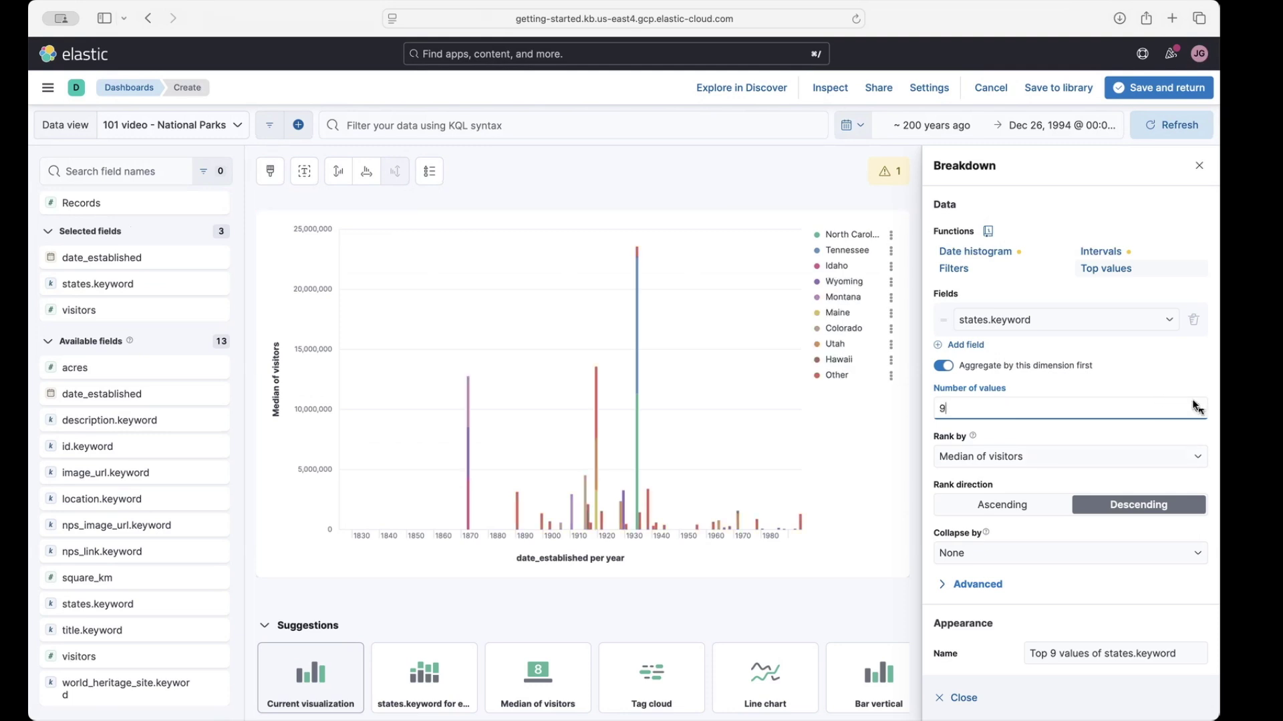
left_click(1196, 406)
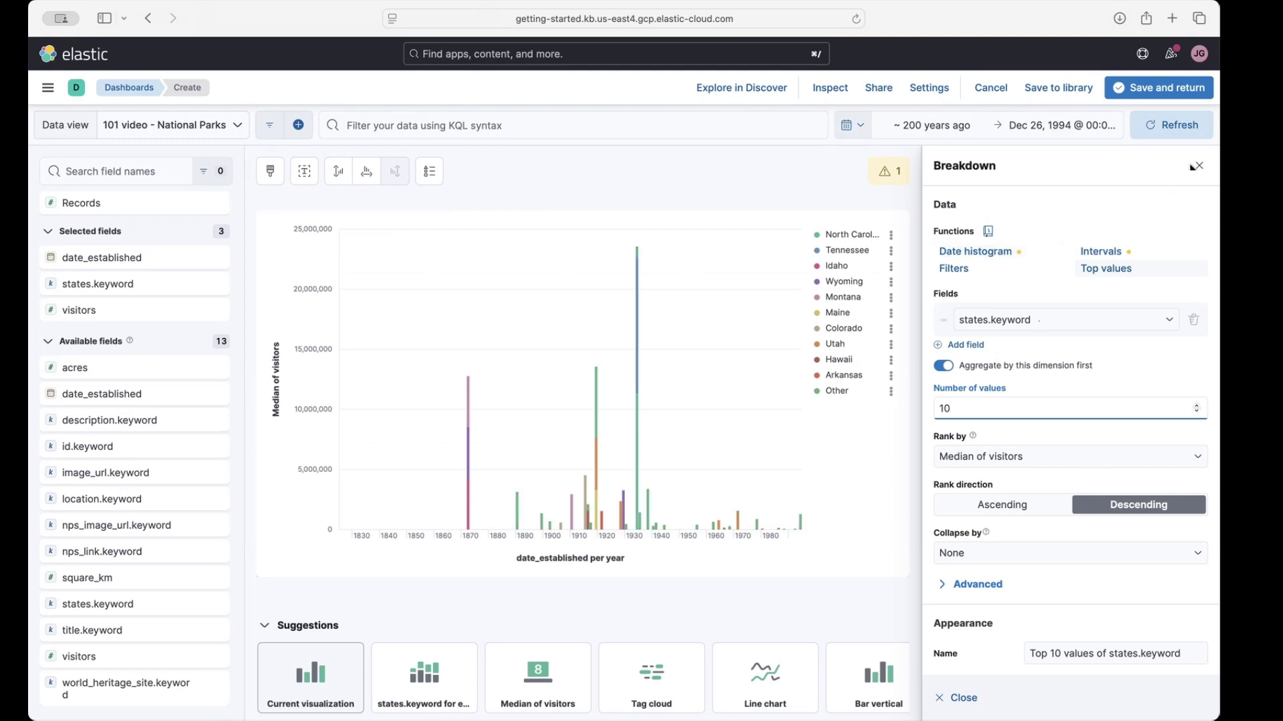
left_click(884, 184)
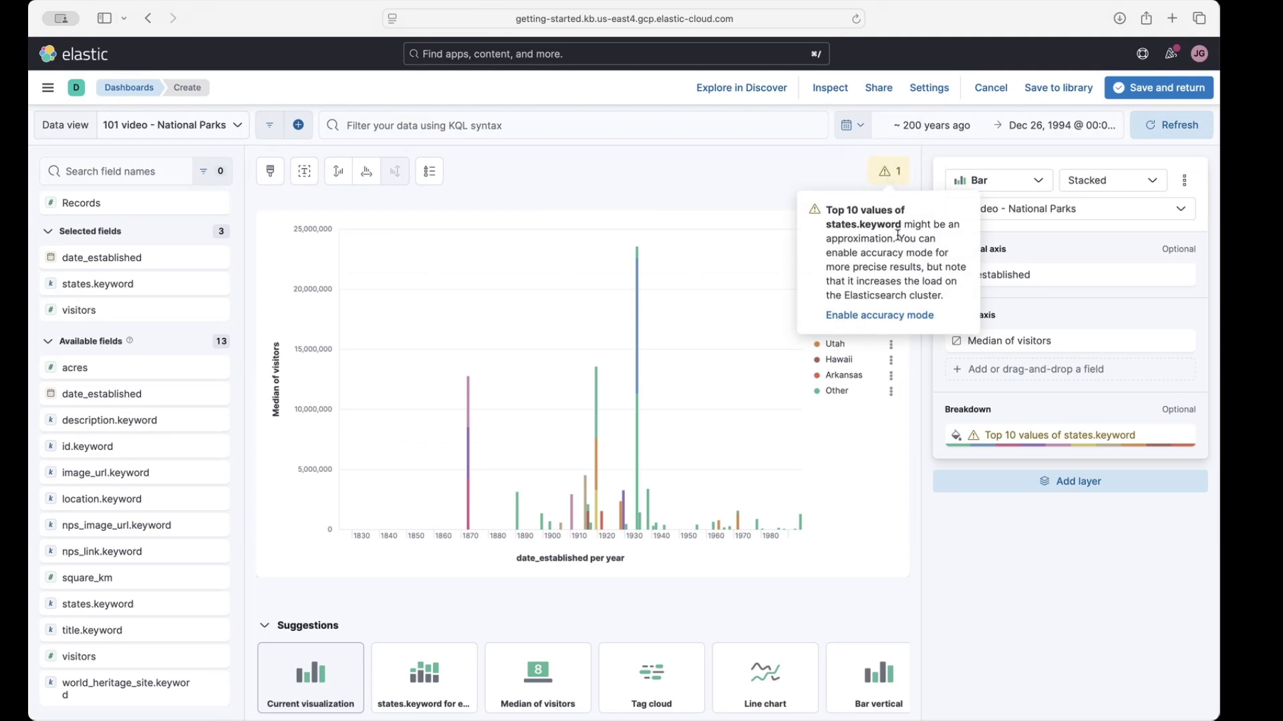
left_click(881, 316)
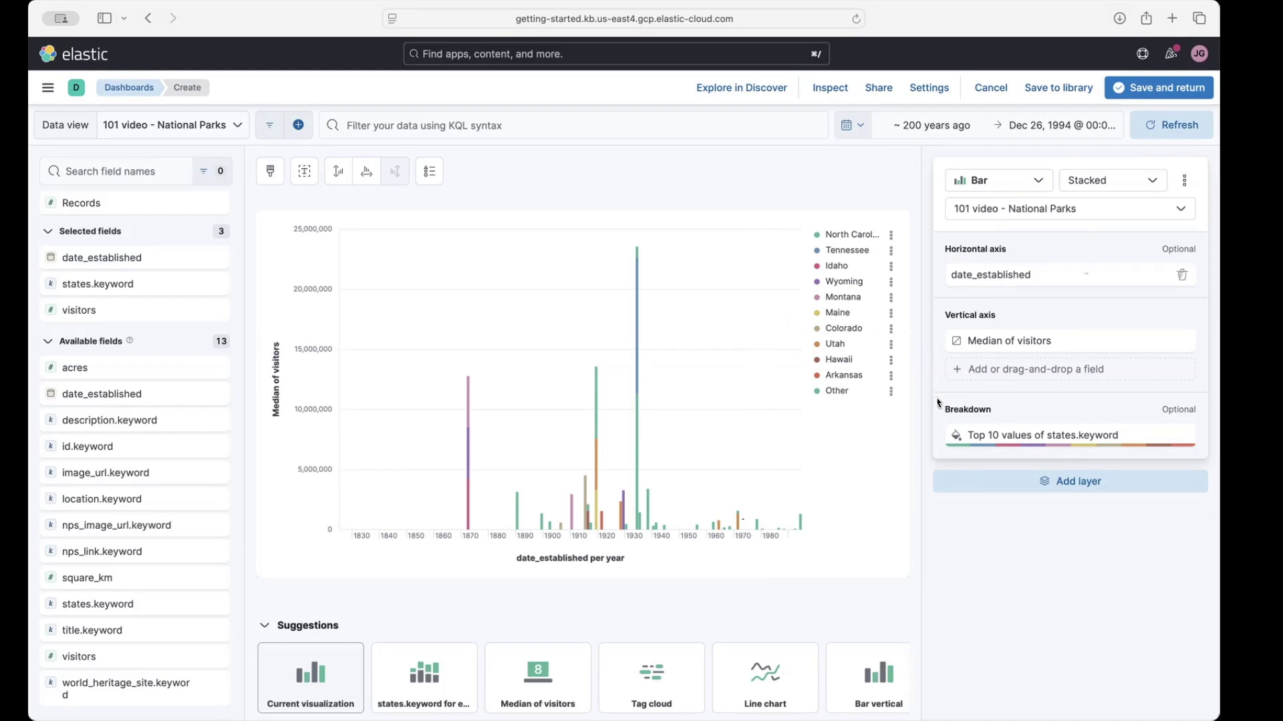
Turn off 'Aggregate by this dimension first' for the breakdown and save the chart to the dashboard.
left_click(1068, 343)
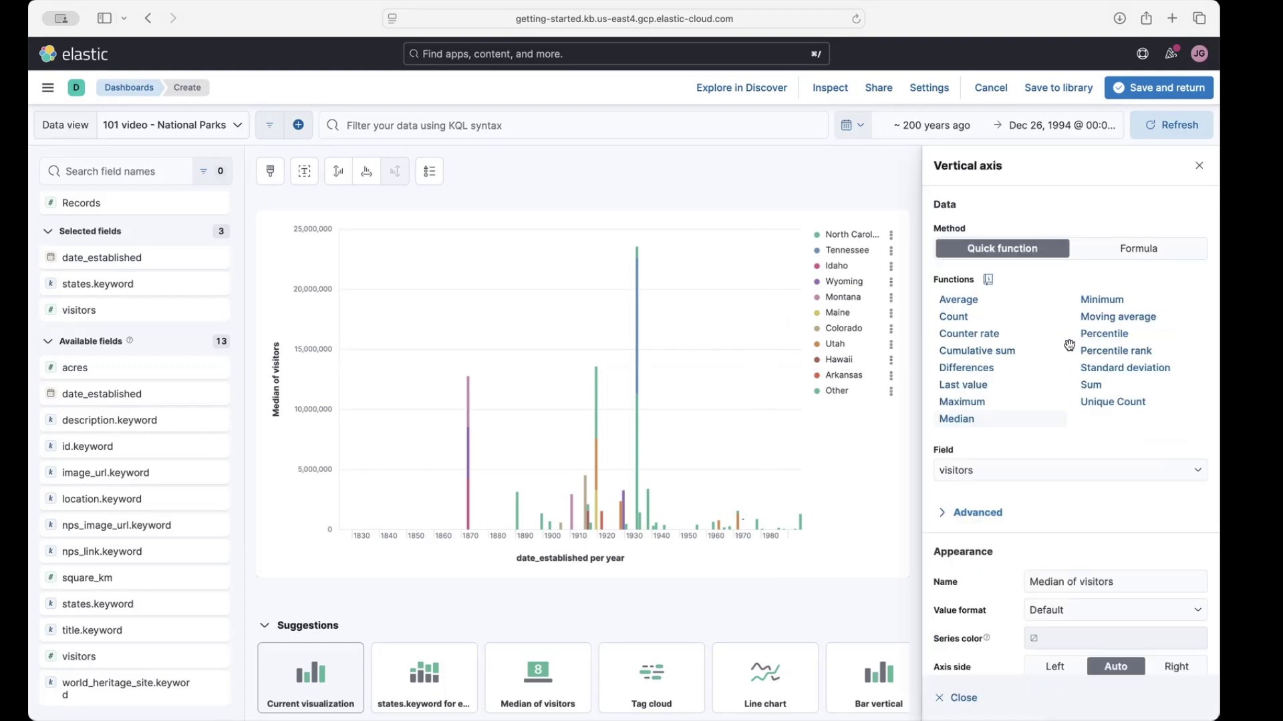
left_click(853, 436)
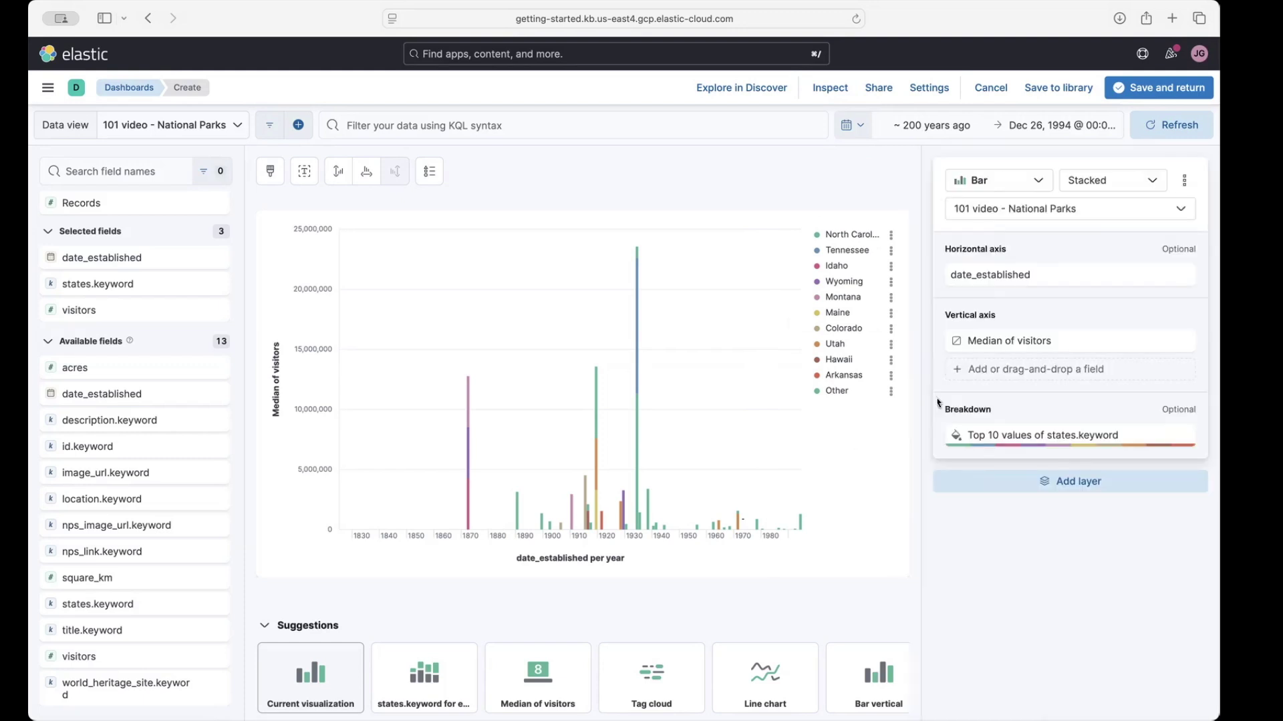
left_click(1000, 437)
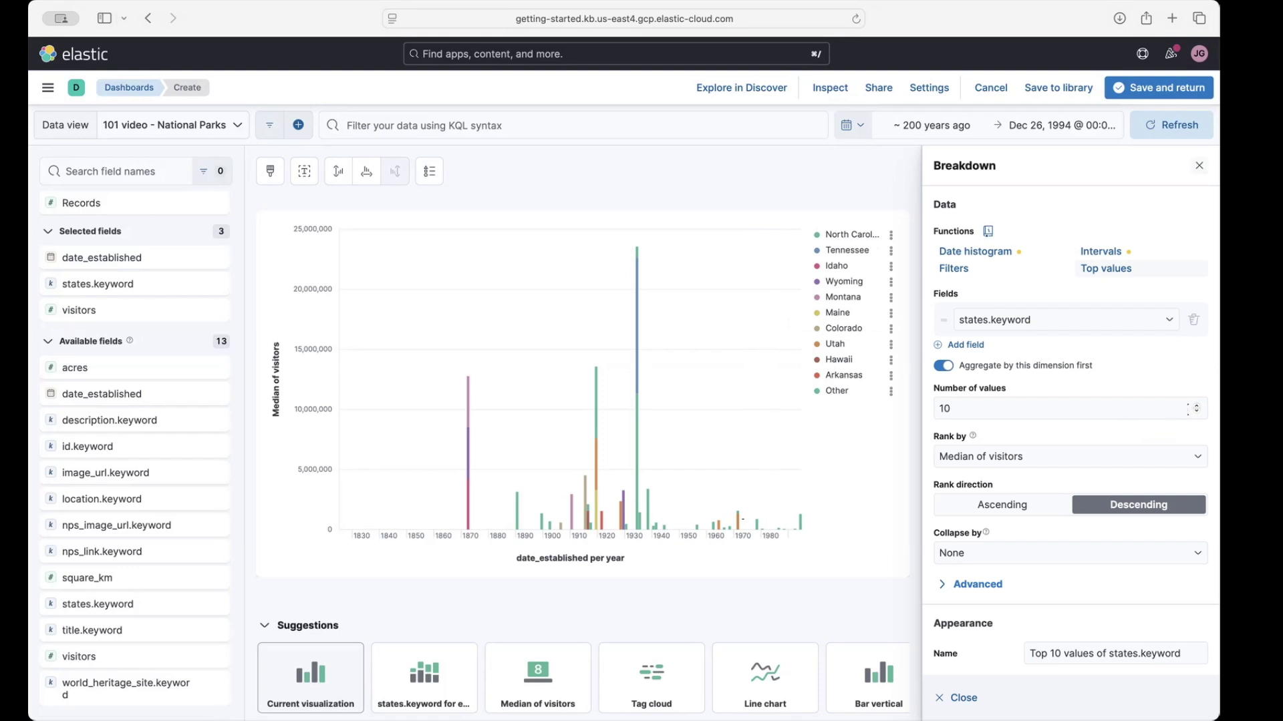
left_click(944, 366)
key("Escape")
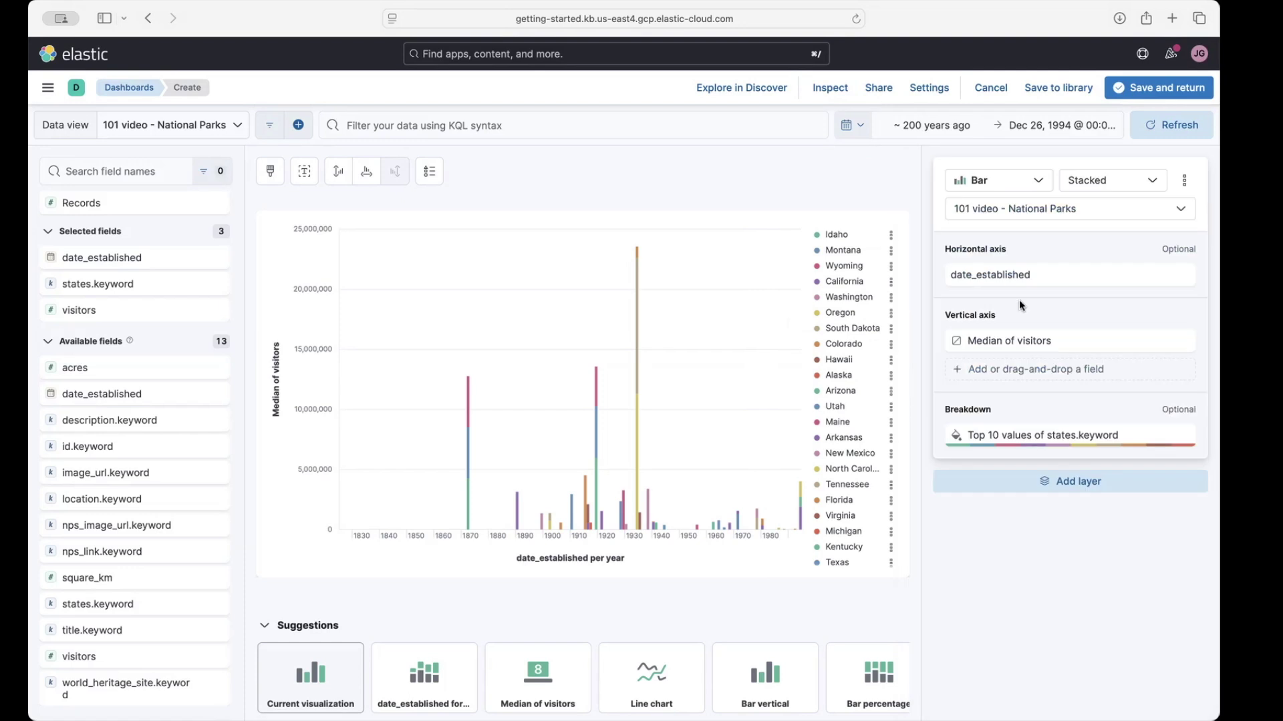
left_click(1156, 94)
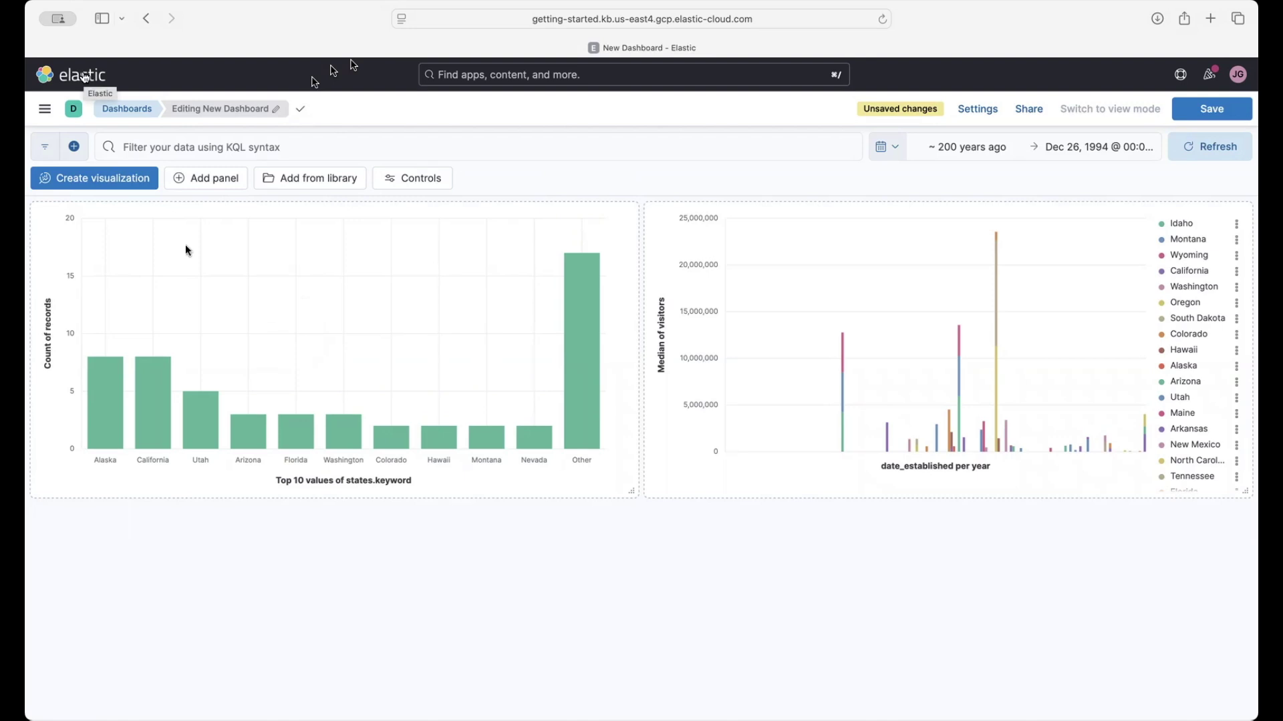
Return to the Kibana Welcome home page and show the main navigation.
left_click(85, 76)
left_click(45, 108)
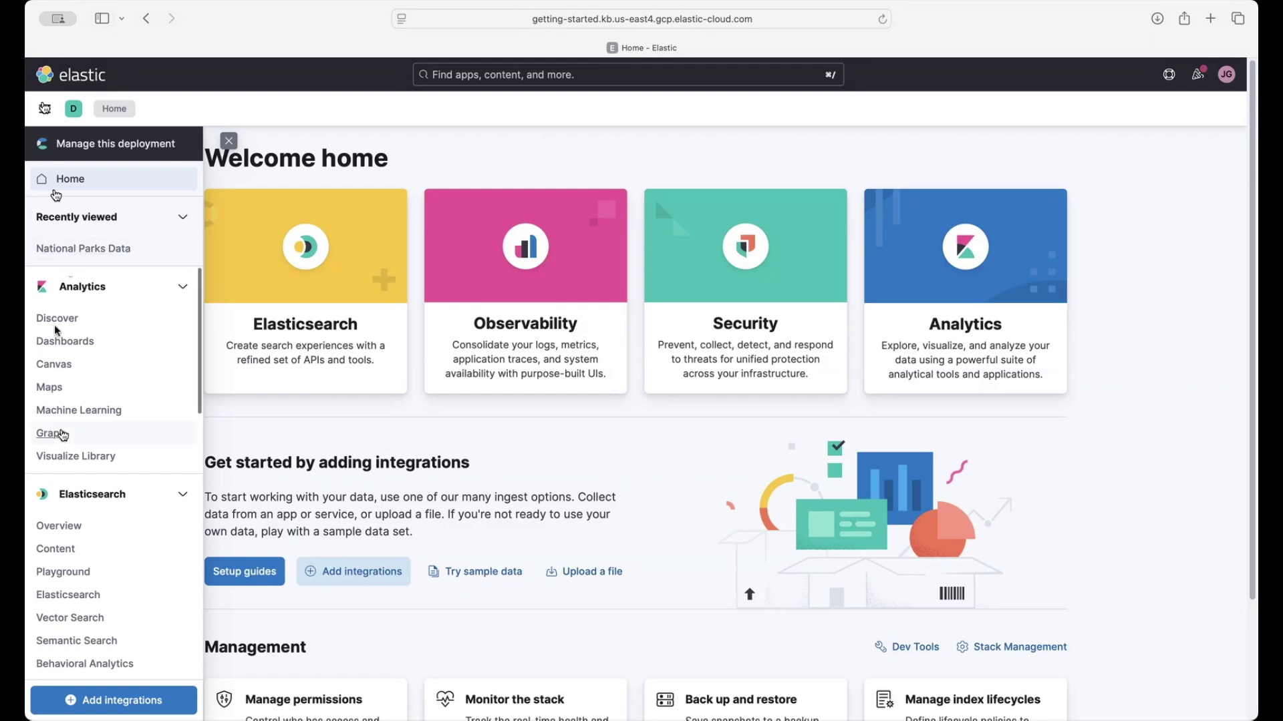
In the Dev Tools Console, run the size-5 visitors-descending national_parks search.
scroll(64, 436, "down", 10)
scroll(63, 436, "down", 4)
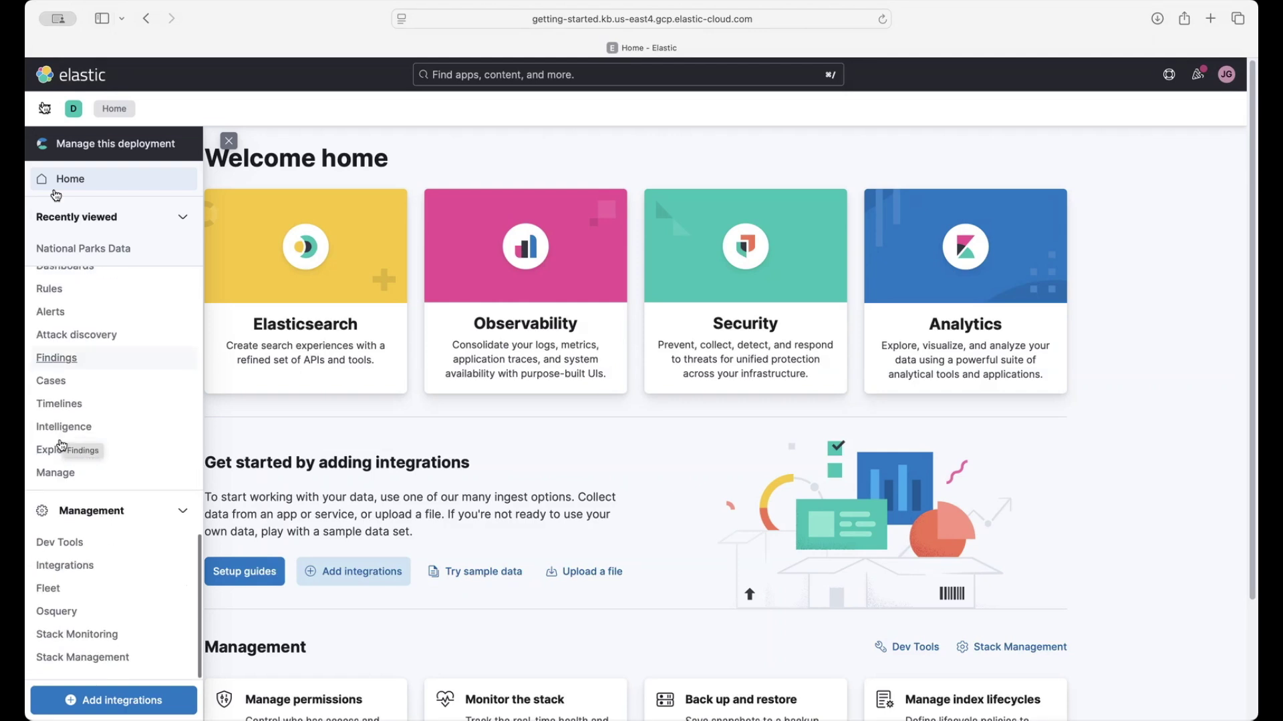
left_click(51, 546)
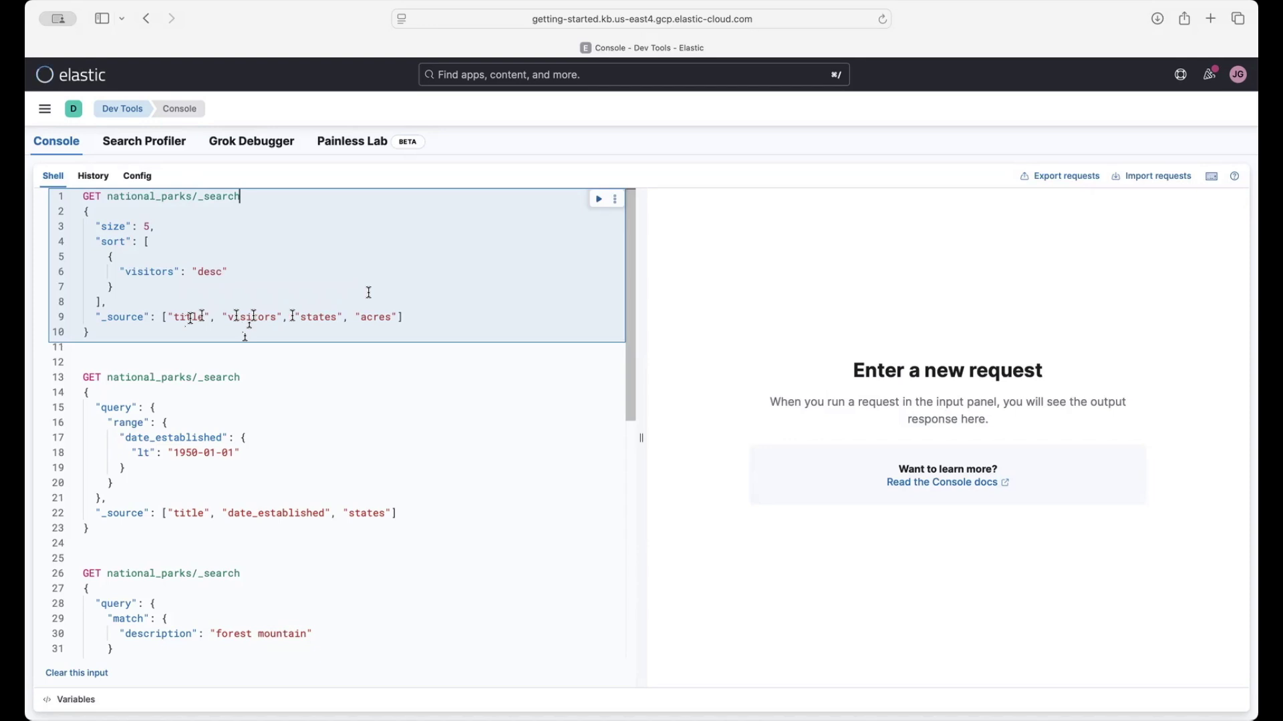
left_click(600, 200)
Read the results down to Zion at 4,295,127 visitors and select the pre-1950 range request.
scroll(847, 467, "down", 3)
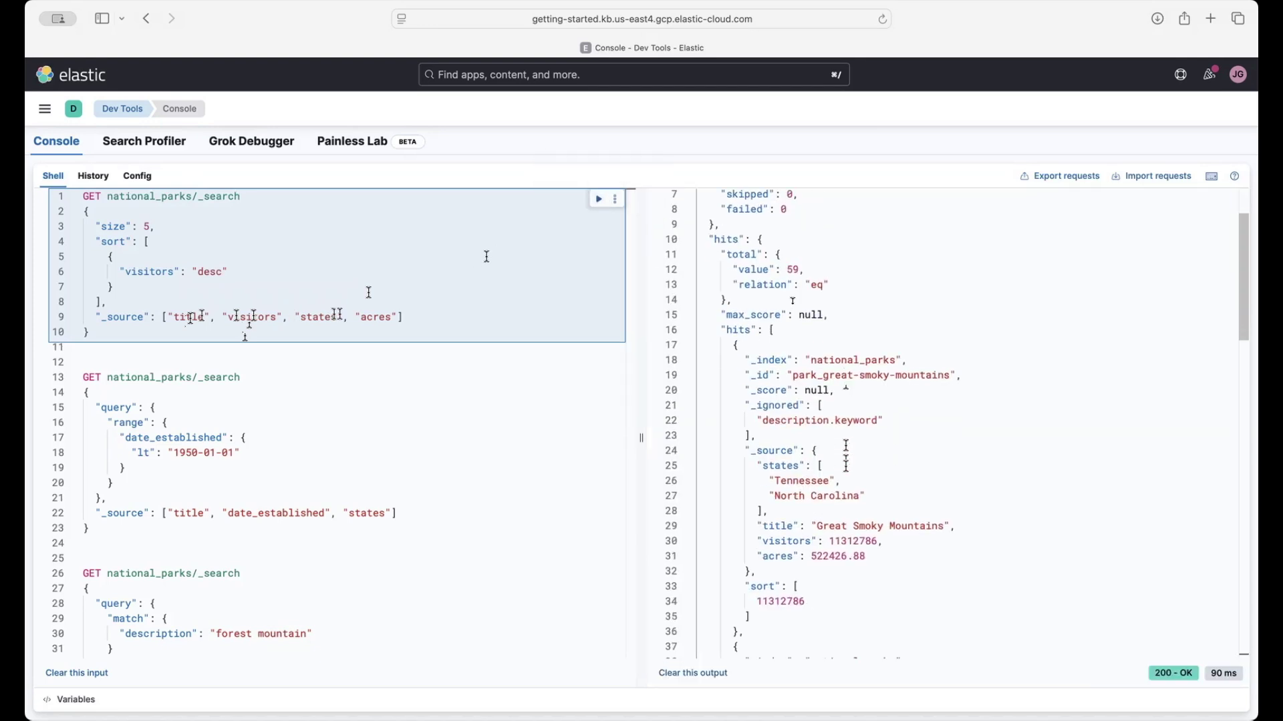
scroll(847, 466, "down", 5)
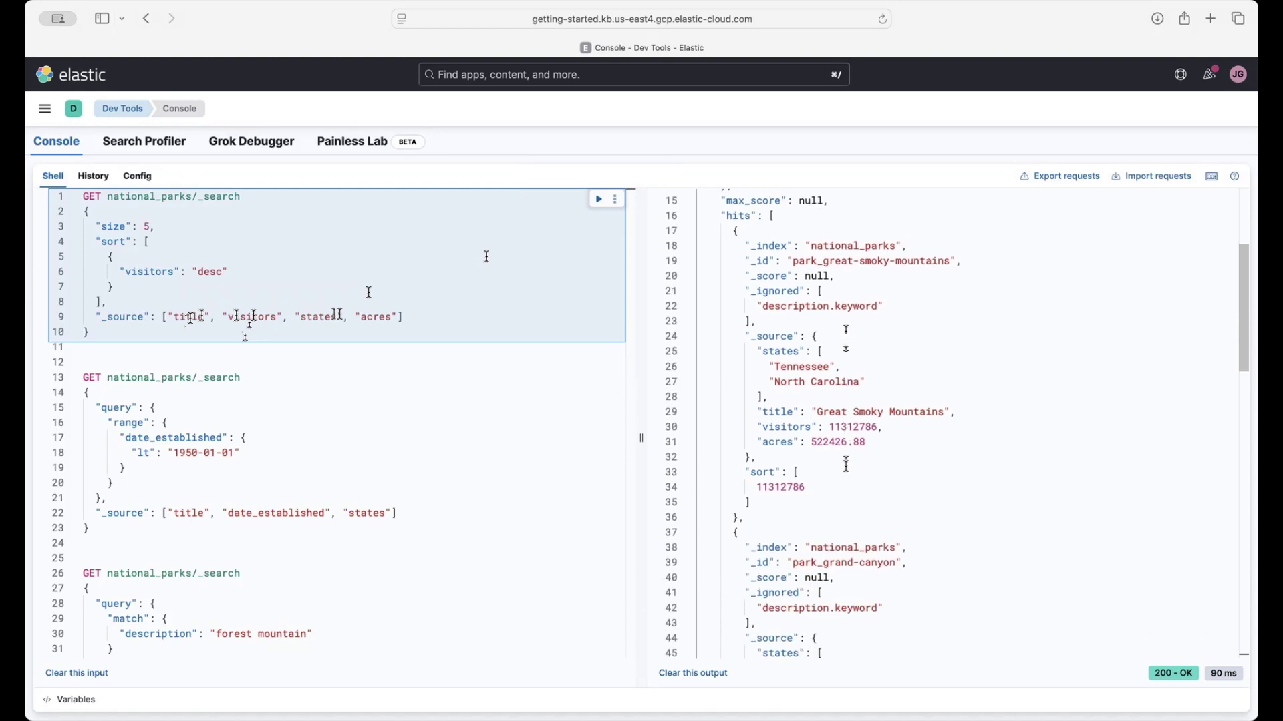
scroll(846, 467, "down", 3)
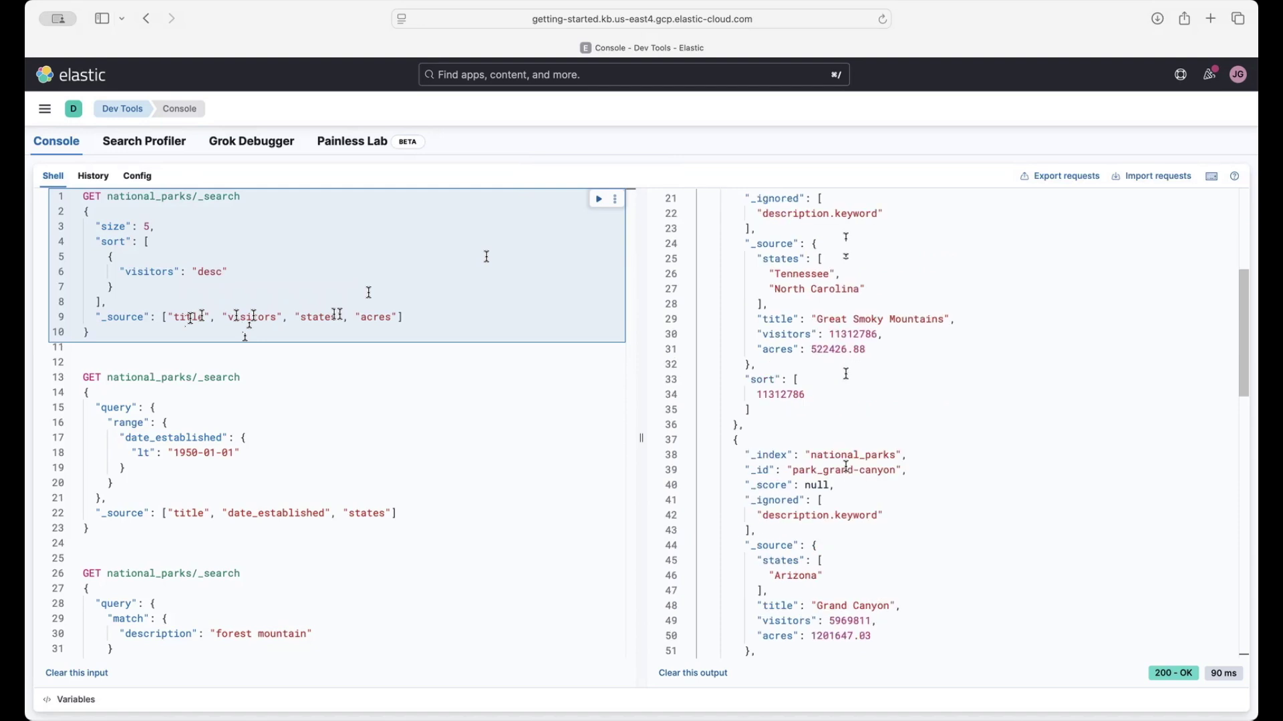
scroll(847, 466, "down", 9)
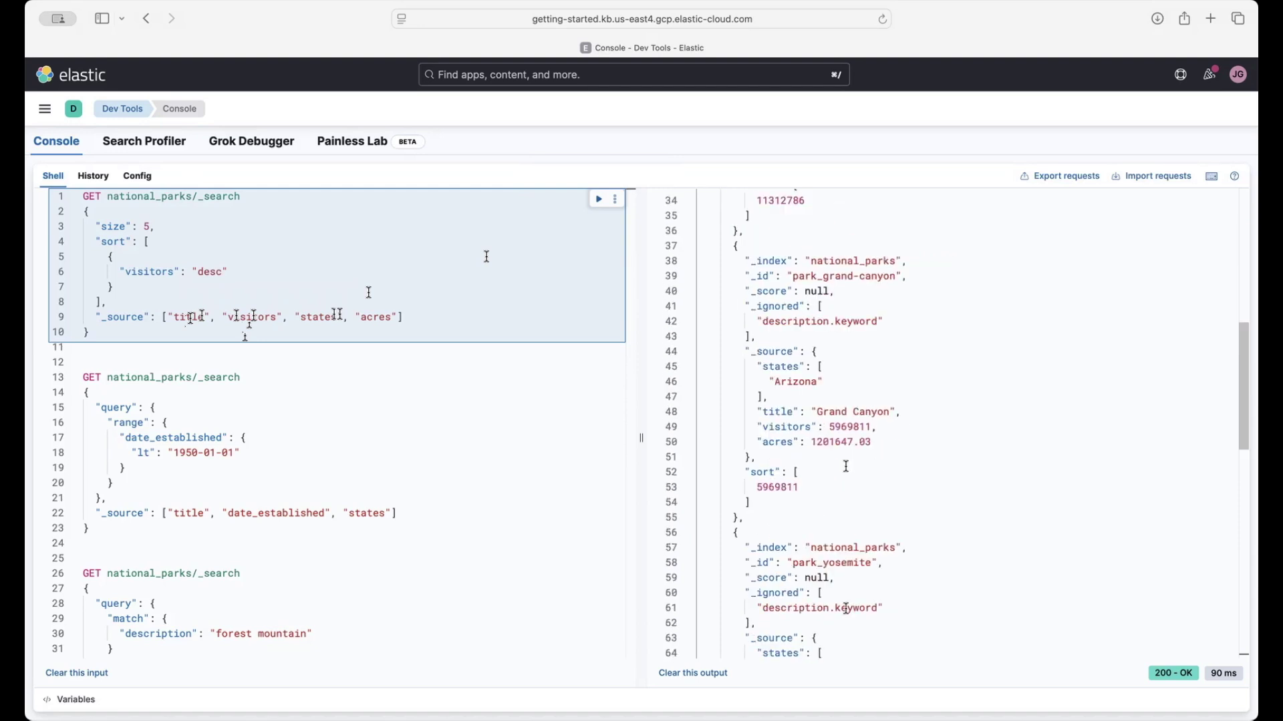
scroll(846, 466, "down", 11)
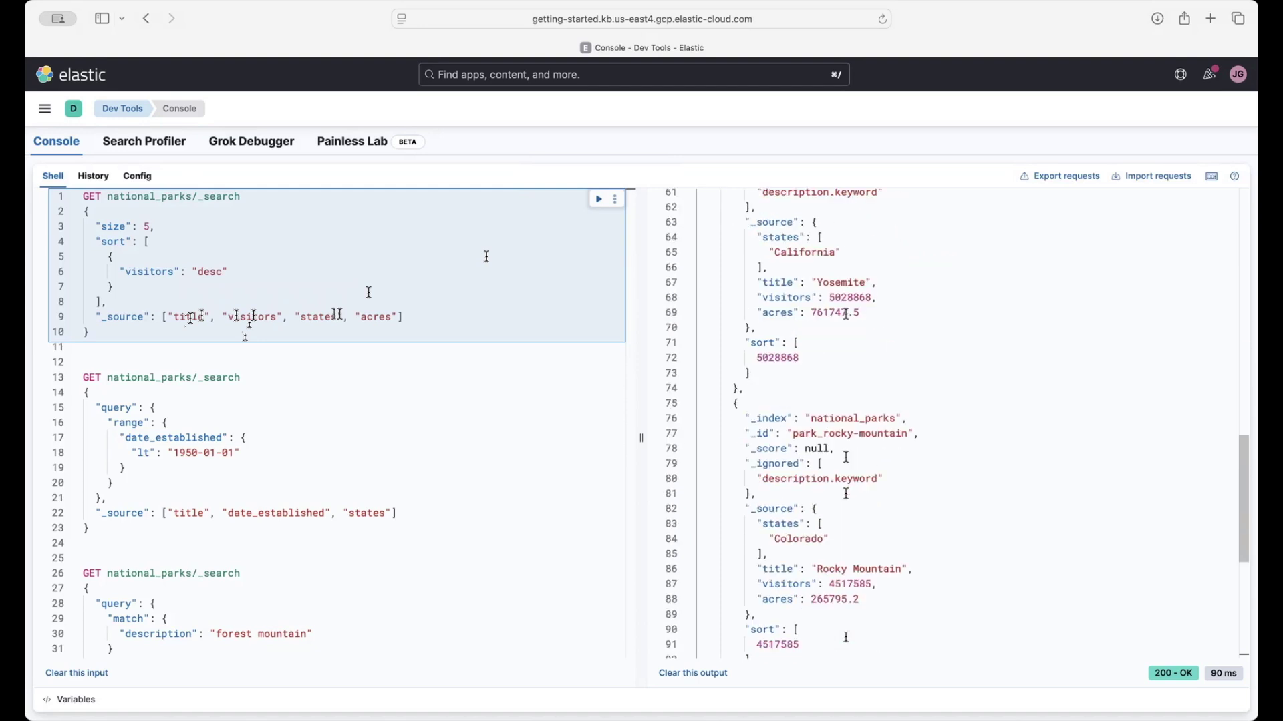
scroll(847, 467, "down", 6)
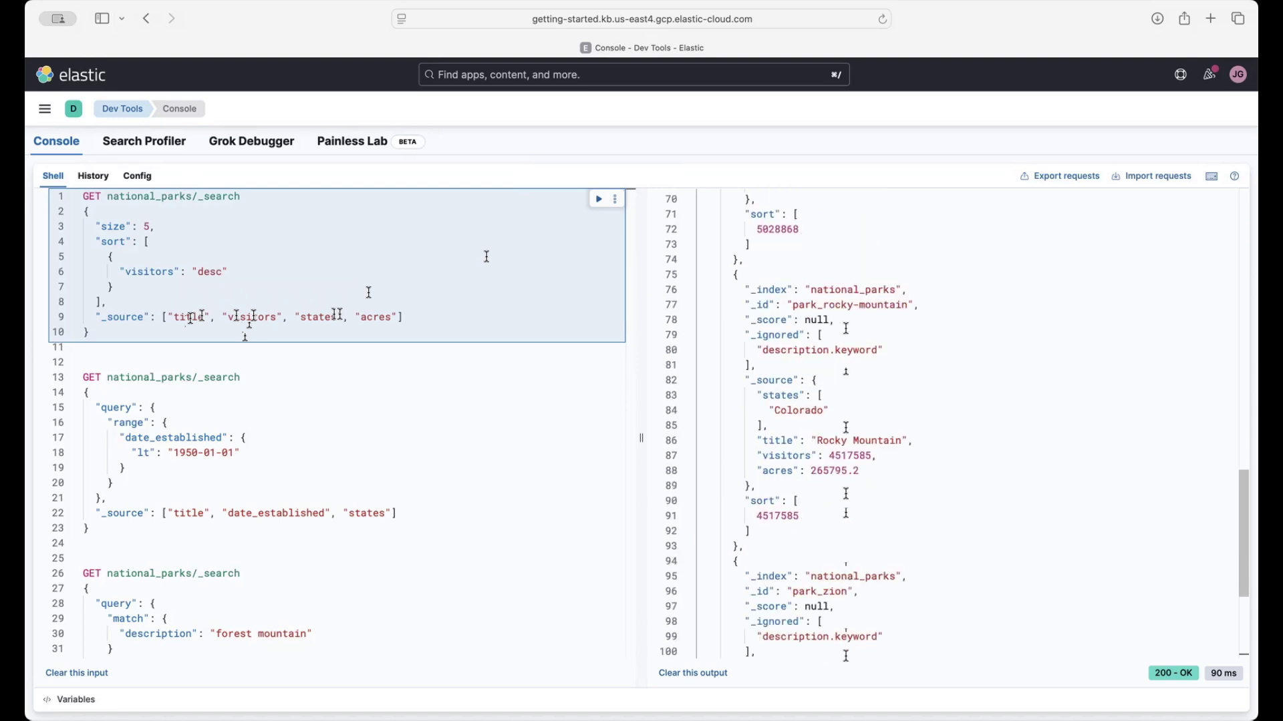
scroll(846, 494, "down", 7)
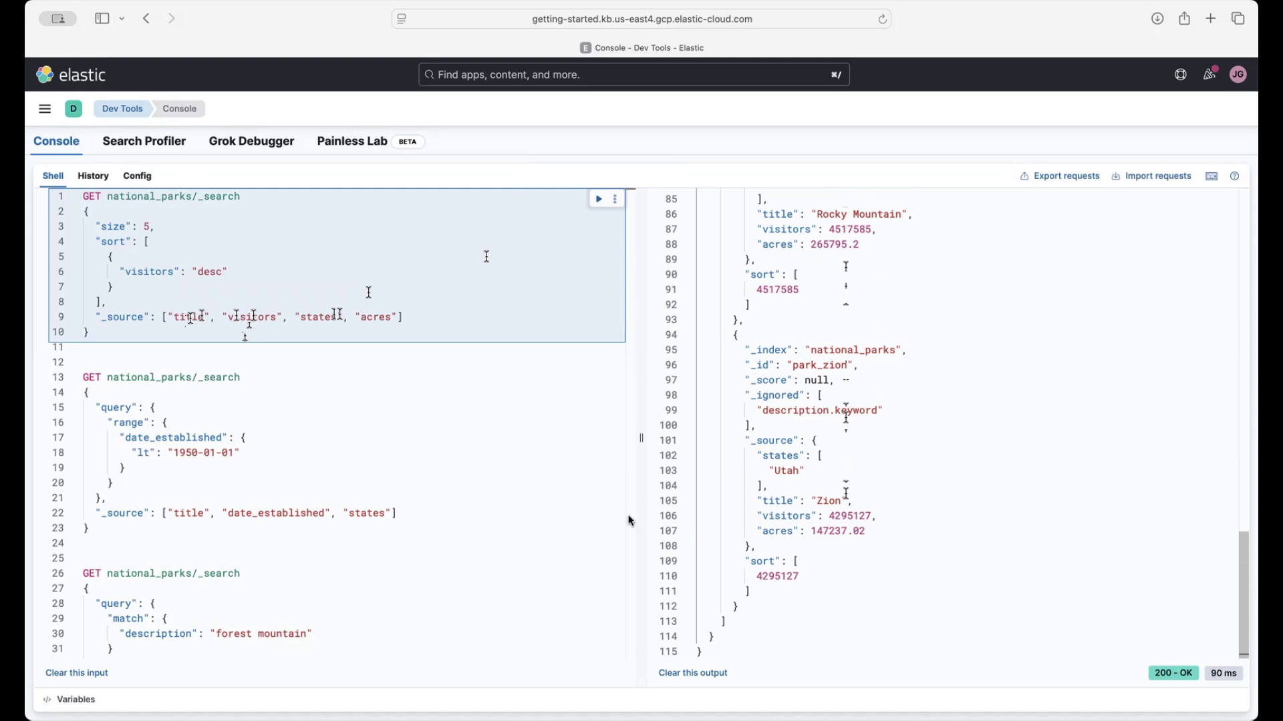
left_click(386, 485)
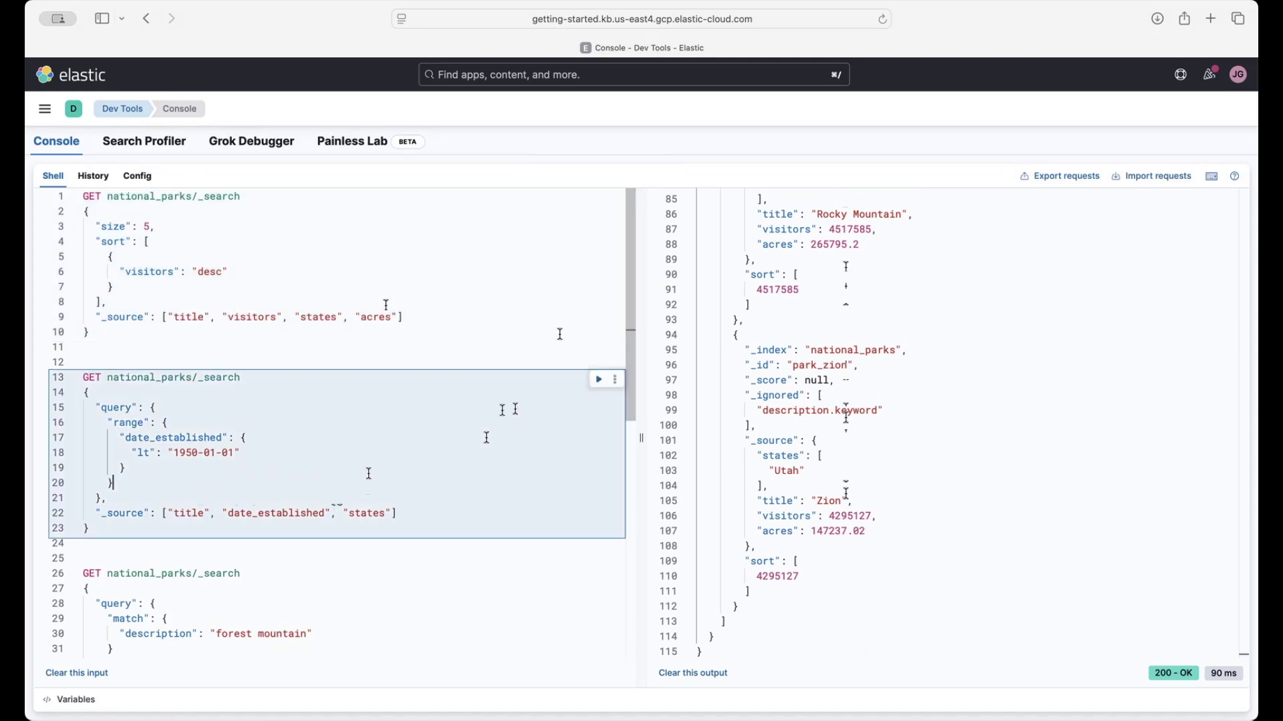
Run the pre-1950 range search, review results through Grand Teton, then select the forest mountain match request.
left_click(599, 380)
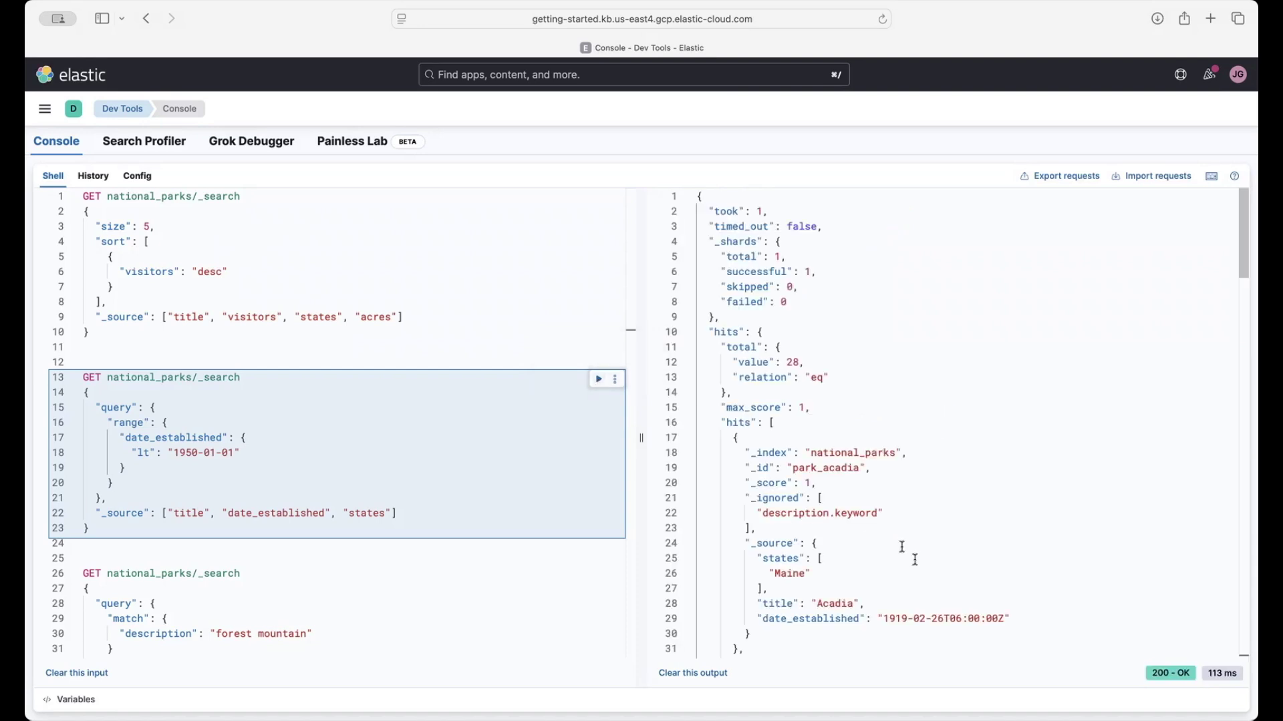
scroll(898, 541, "down", 3)
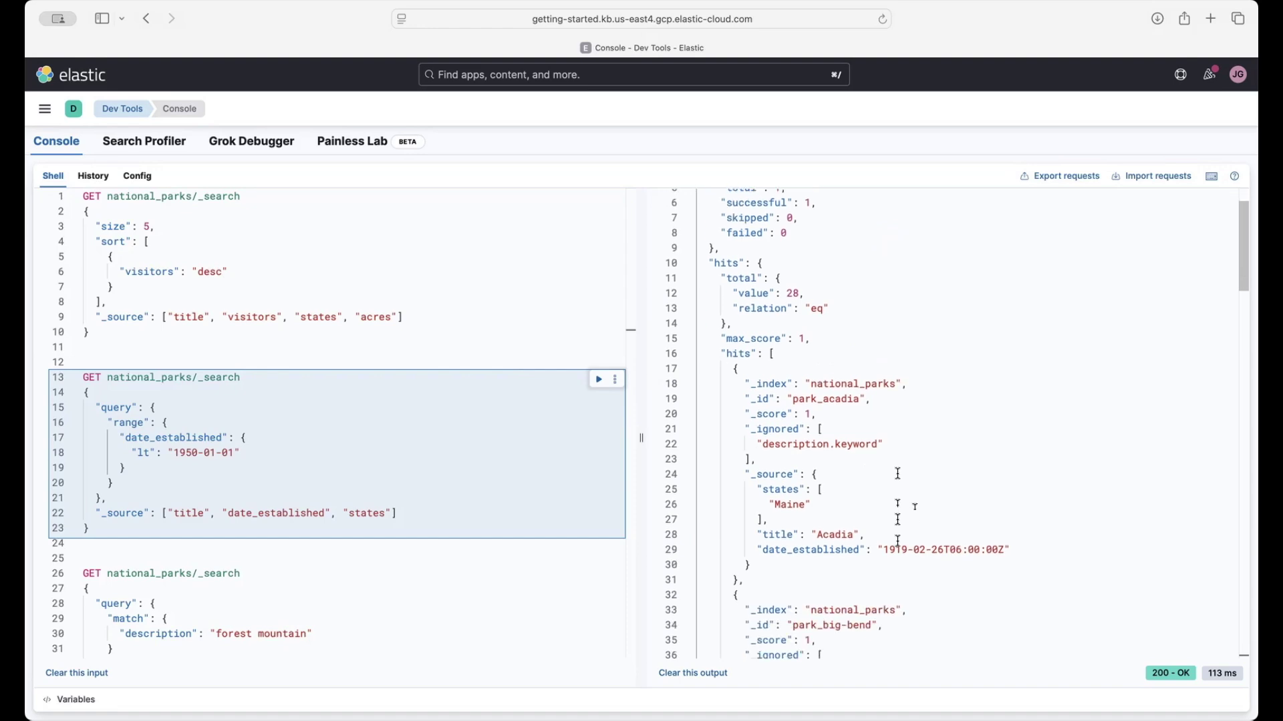
scroll(897, 542, "down", 10)
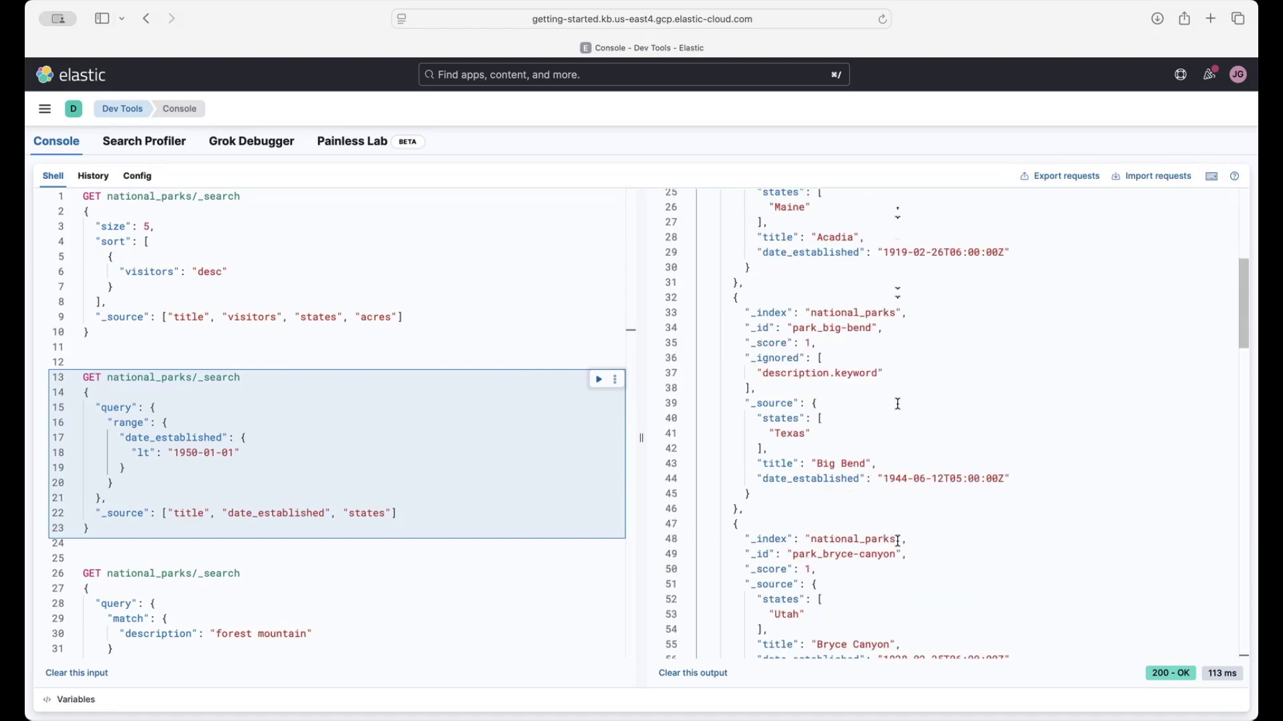
scroll(897, 541, "down", 13)
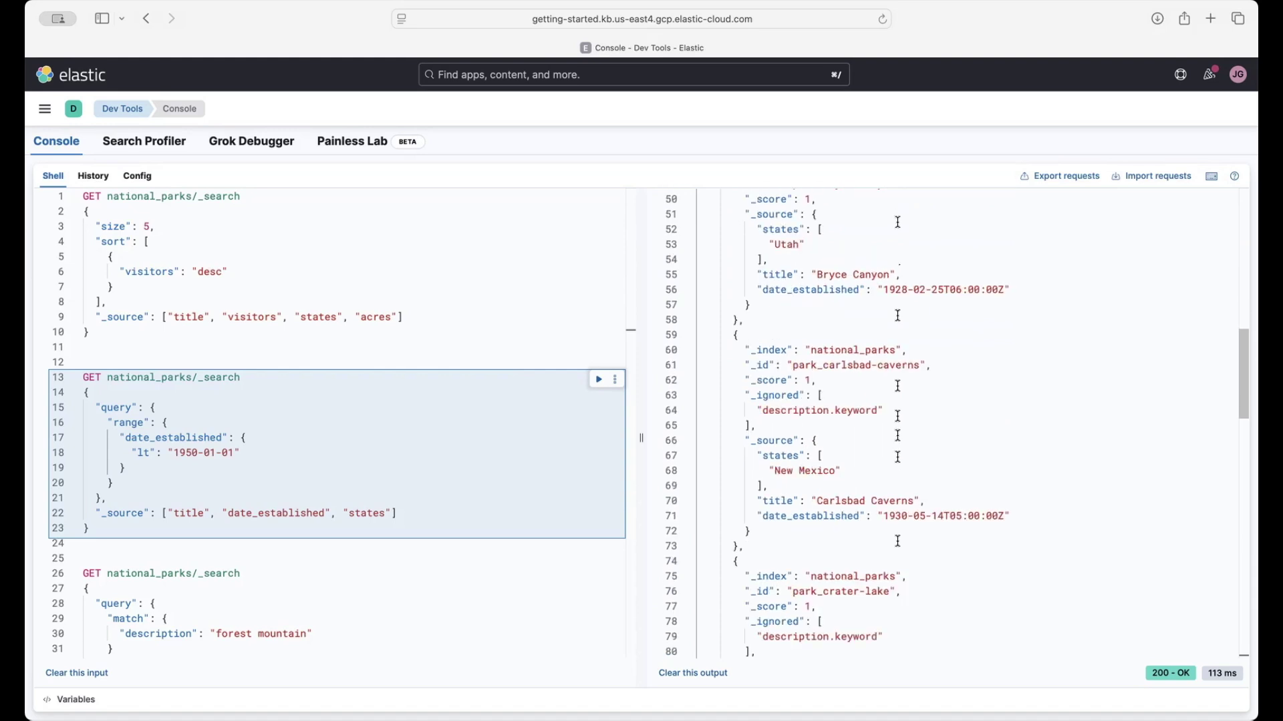
scroll(898, 541, "down", 5)
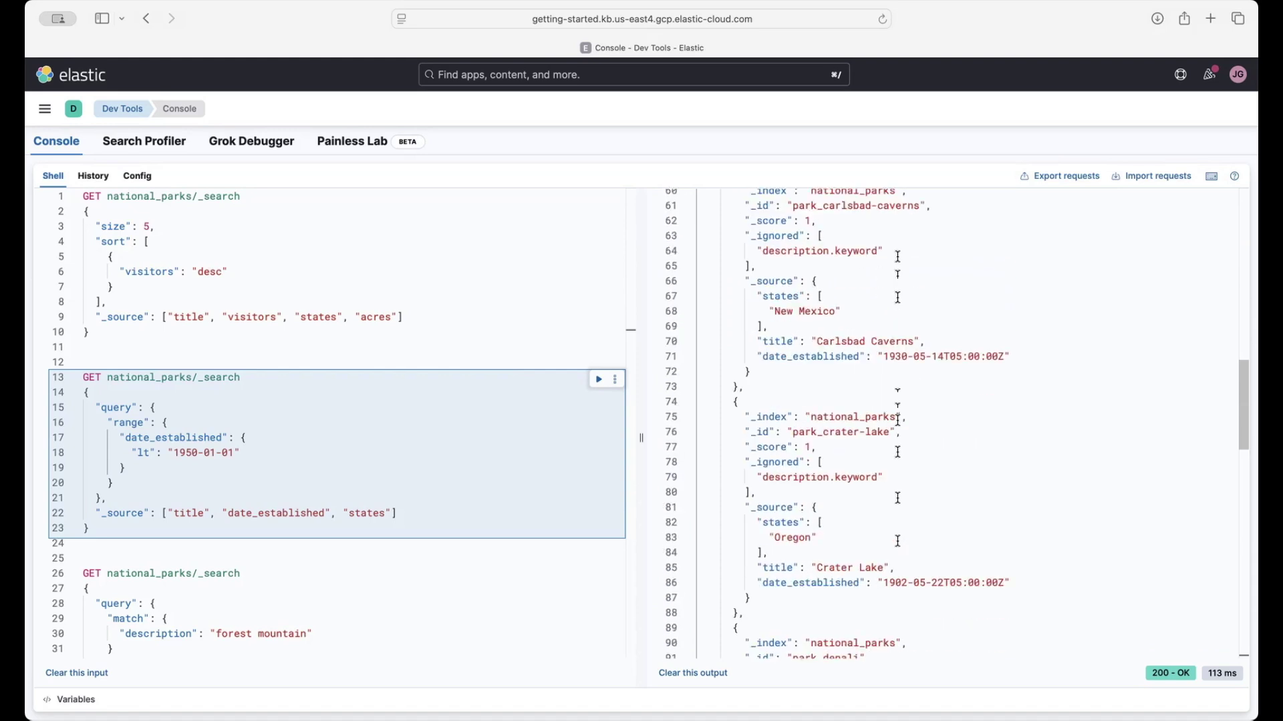
scroll(898, 539, "down", 8)
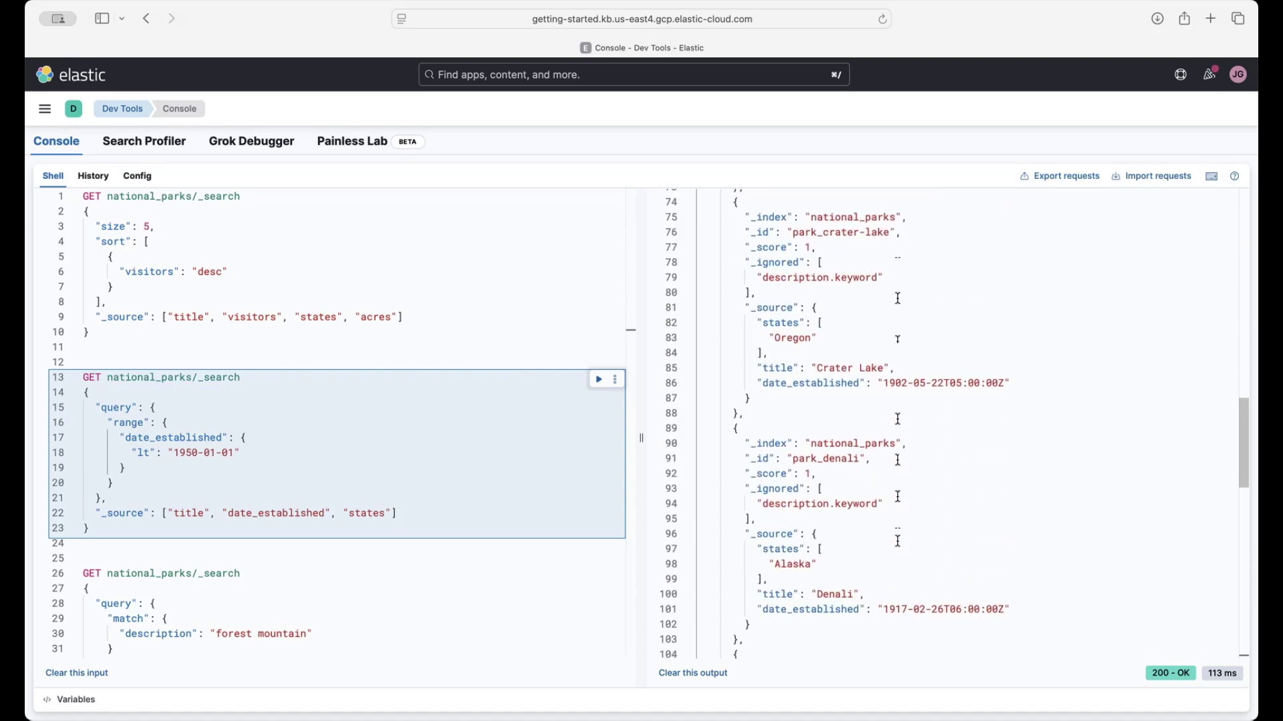
scroll(898, 540, "down", 10)
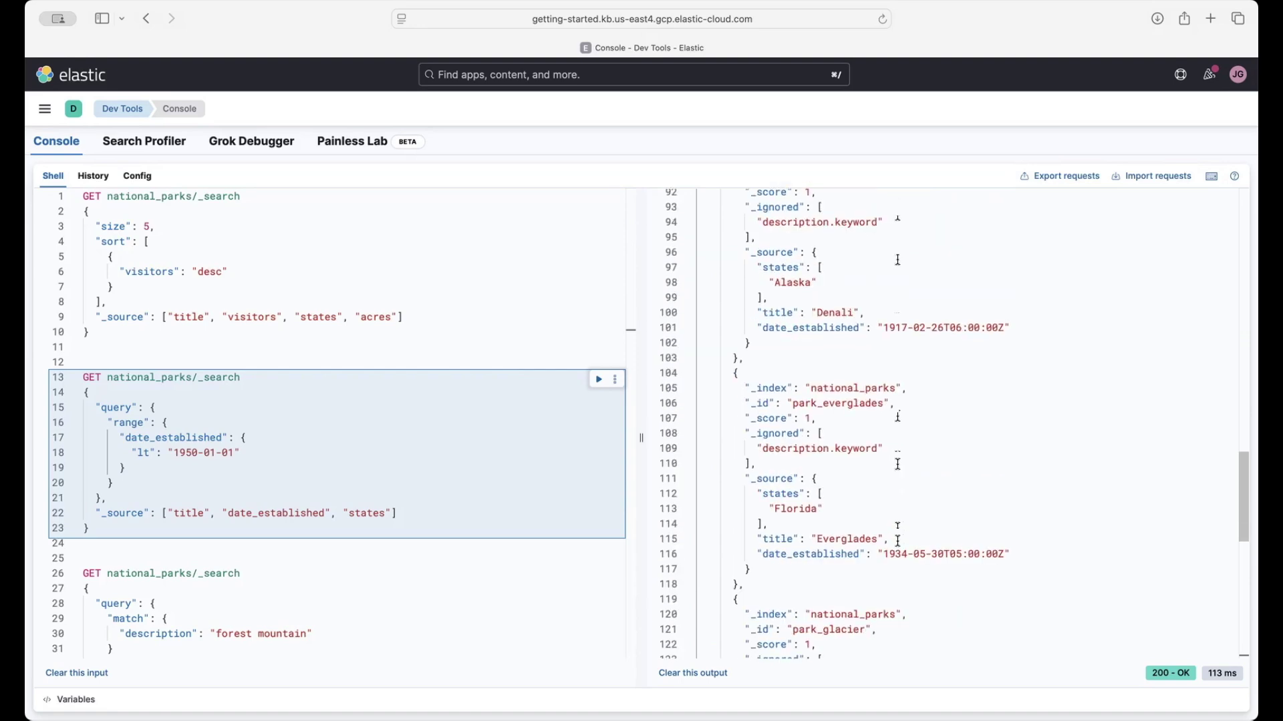
scroll(898, 541, "down", 6)
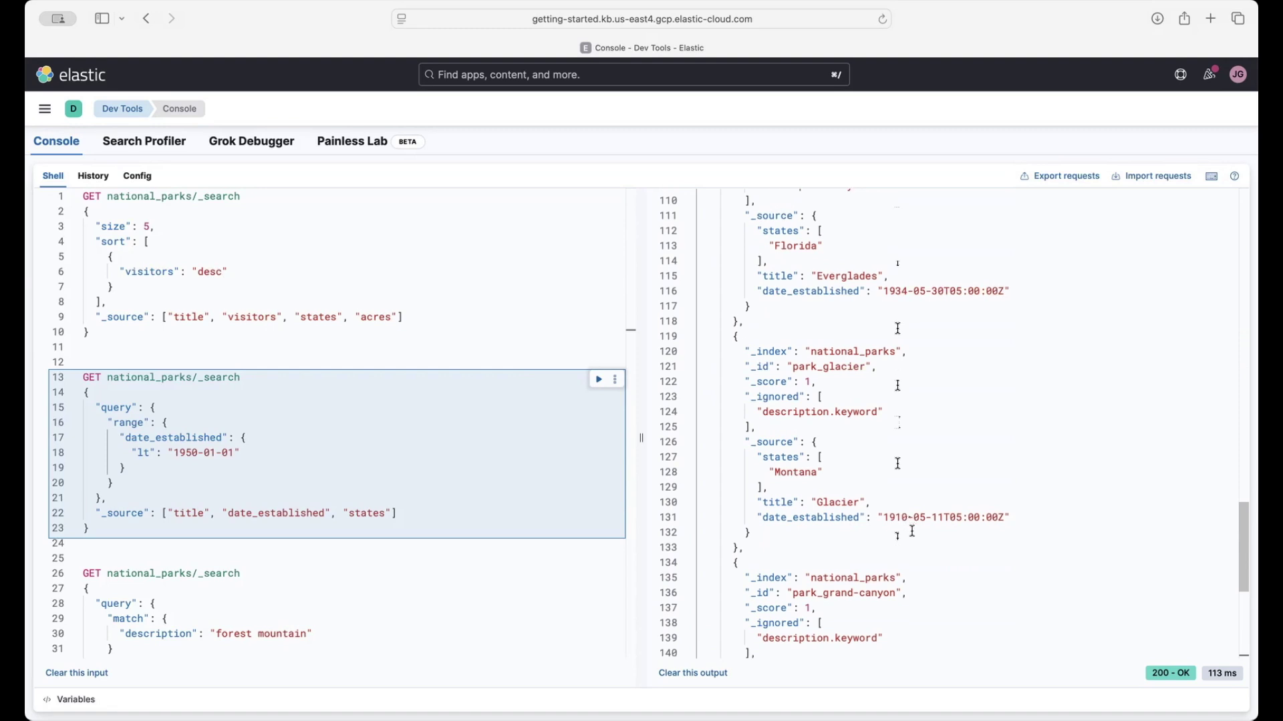
scroll(914, 530, "down", 11)
scroll(912, 531, "down", 1)
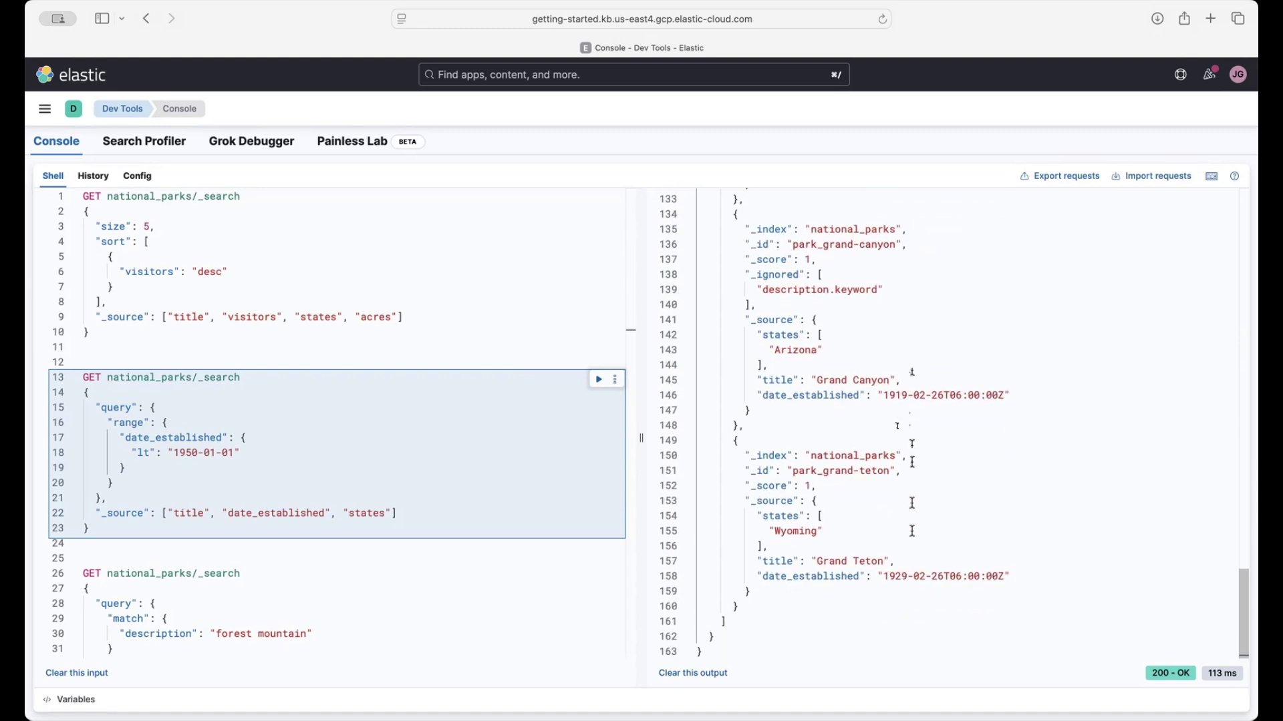
scroll(514, 422, "down", 3)
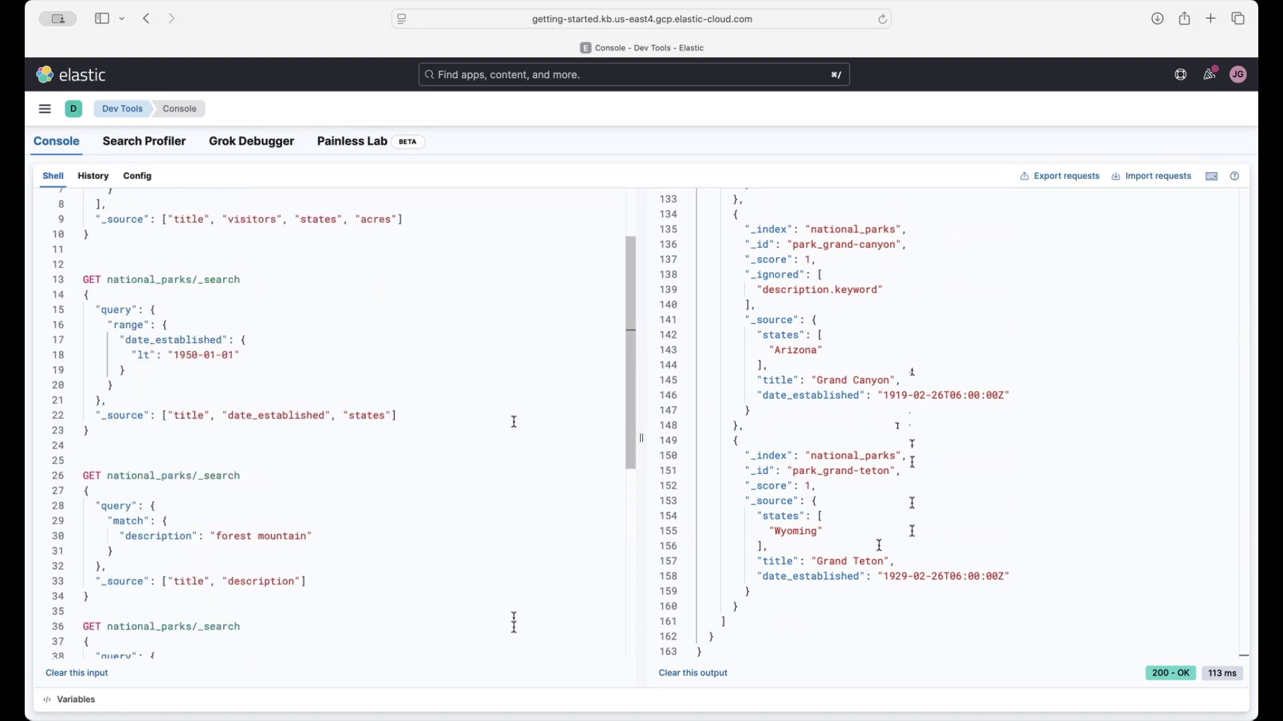
left_click(498, 532)
scroll(499, 532, "down", 3)
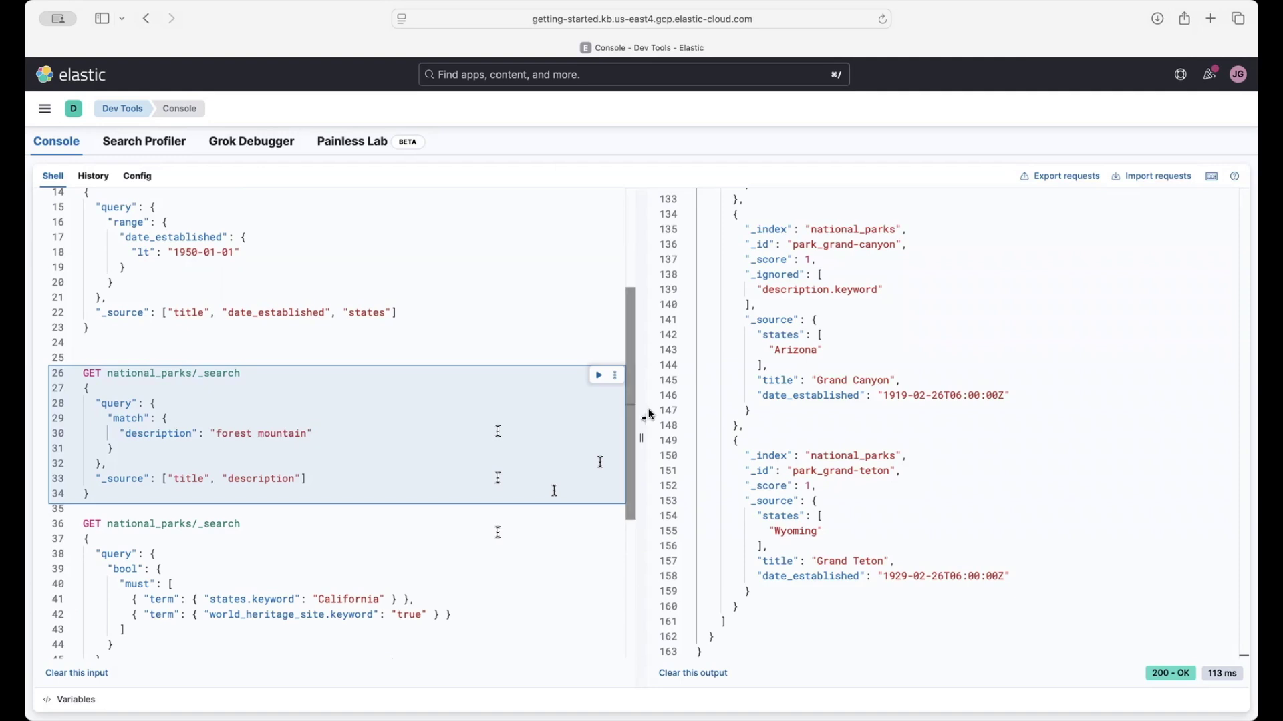
Run the 'forest mountain' match search and scroll its 16 hits, from Acadia to Mount Rainier.
left_click(598, 376)
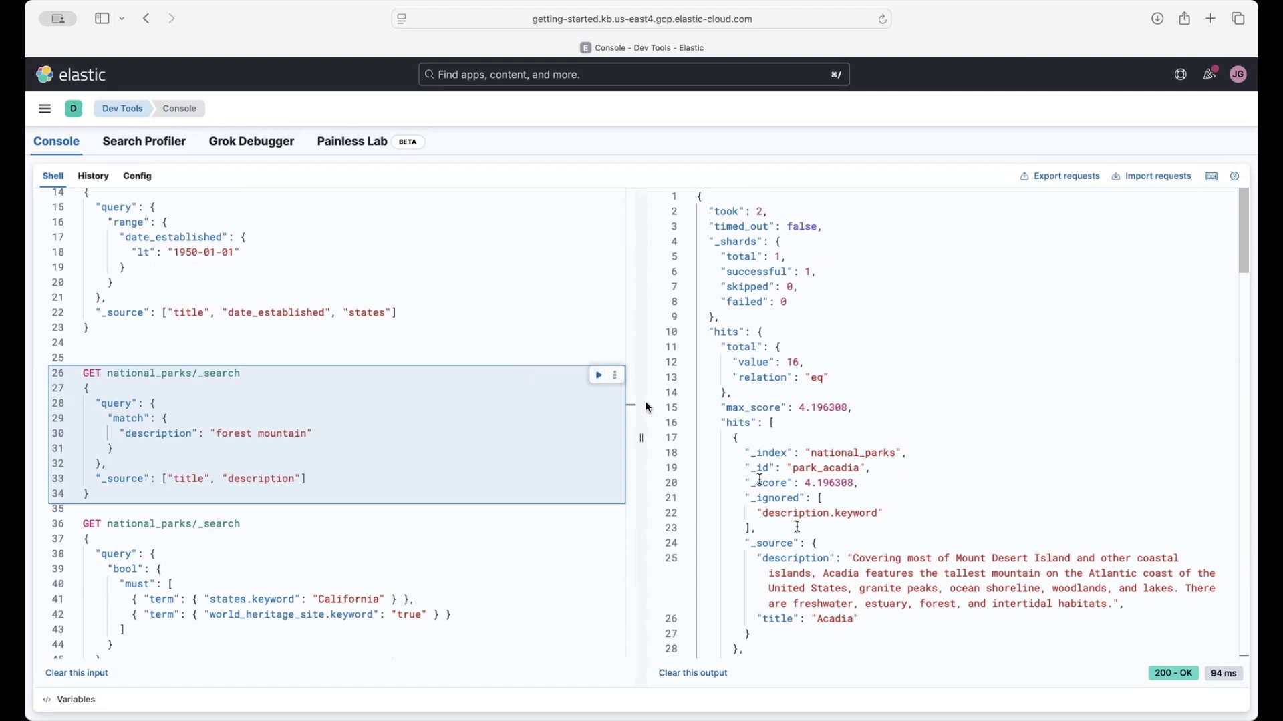
scroll(797, 467, "down", 5)
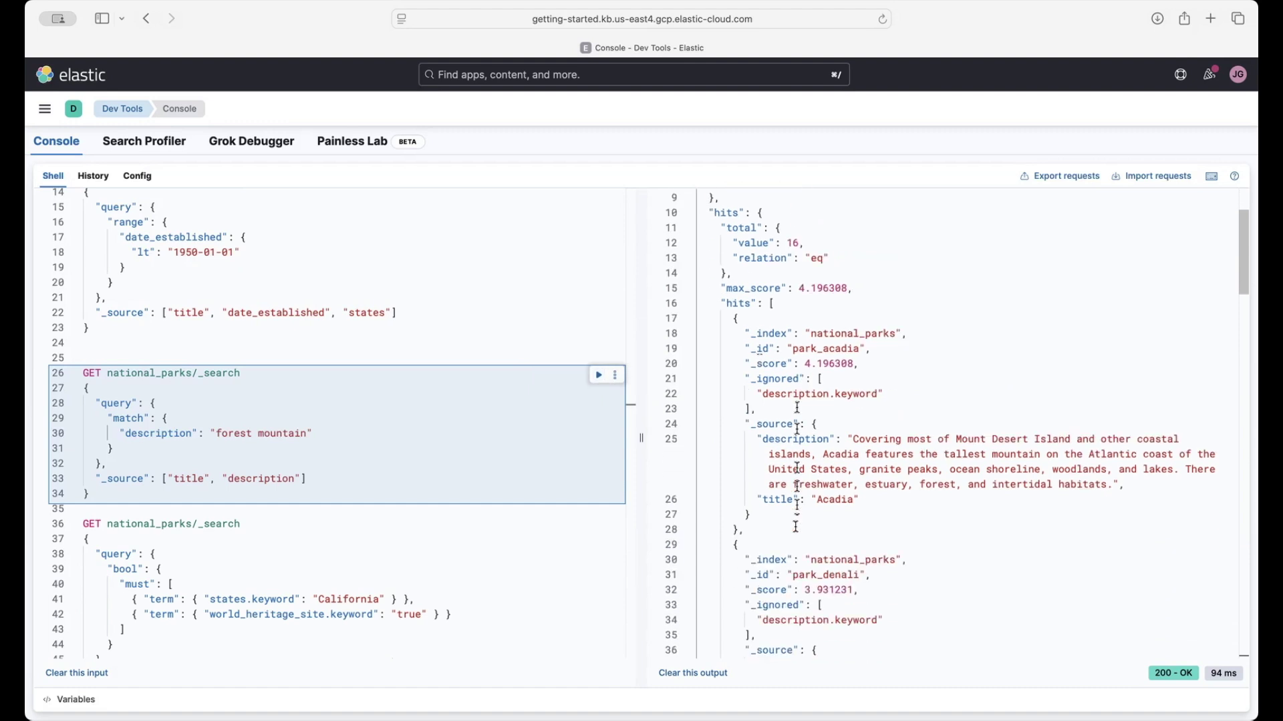
scroll(797, 528, "down", 4)
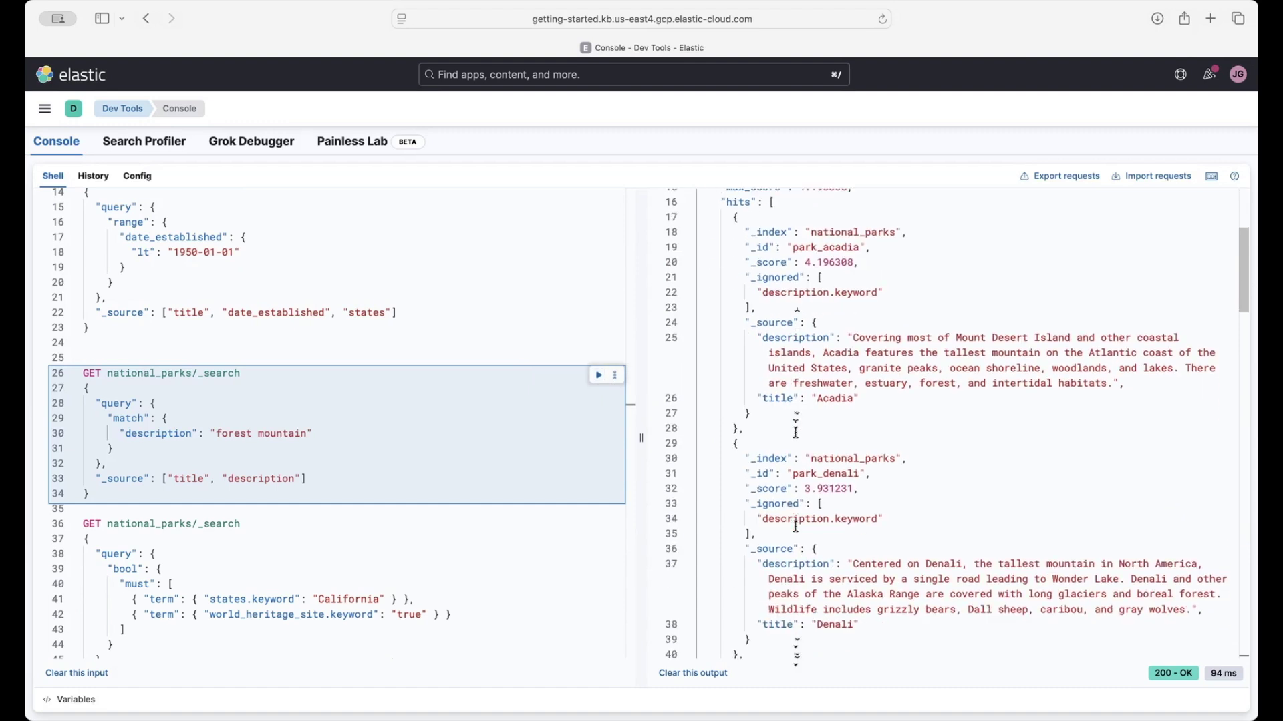
scroll(796, 526, "down", 5)
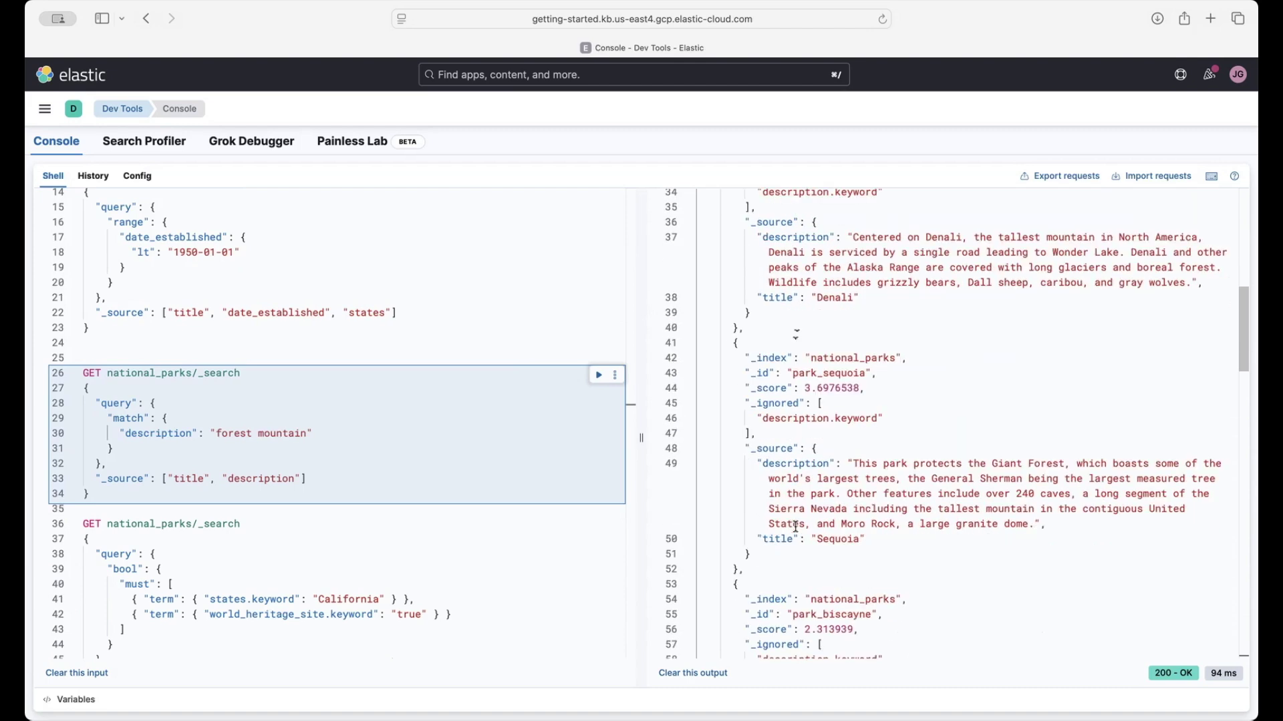
scroll(796, 527, "down", 5)
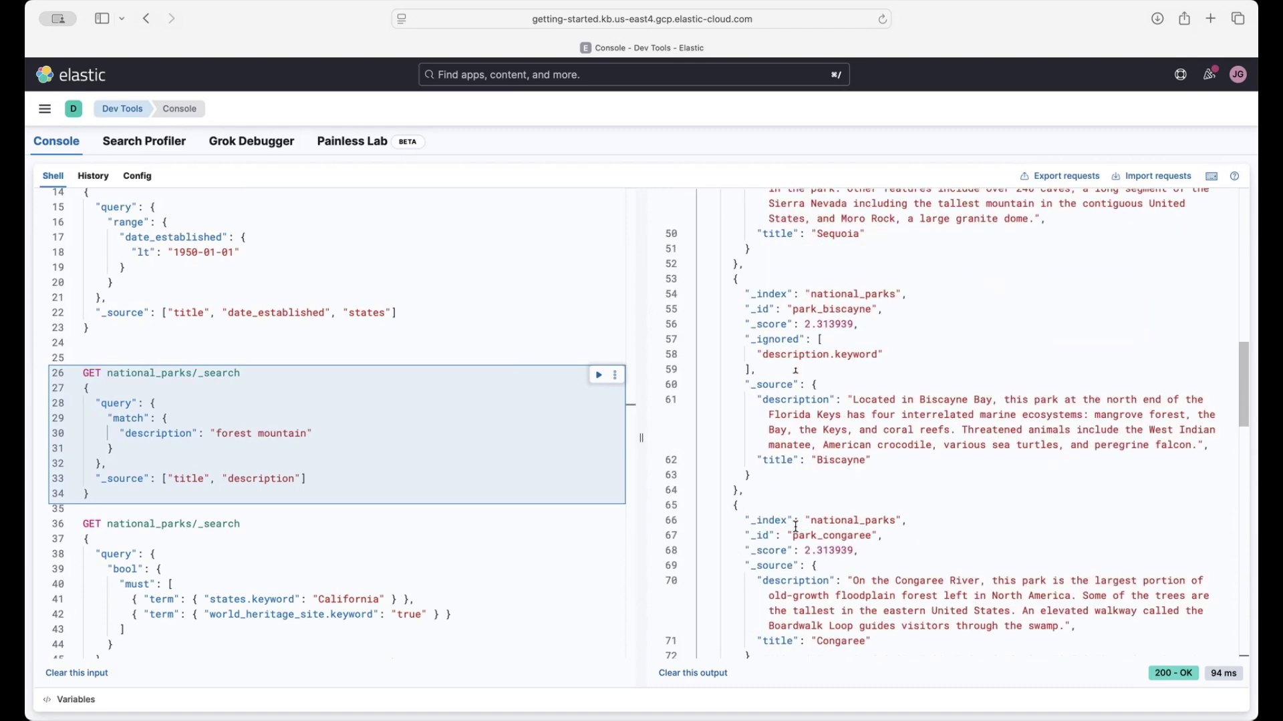
scroll(796, 527, "down", 3)
scroll(796, 528, "down", 5)
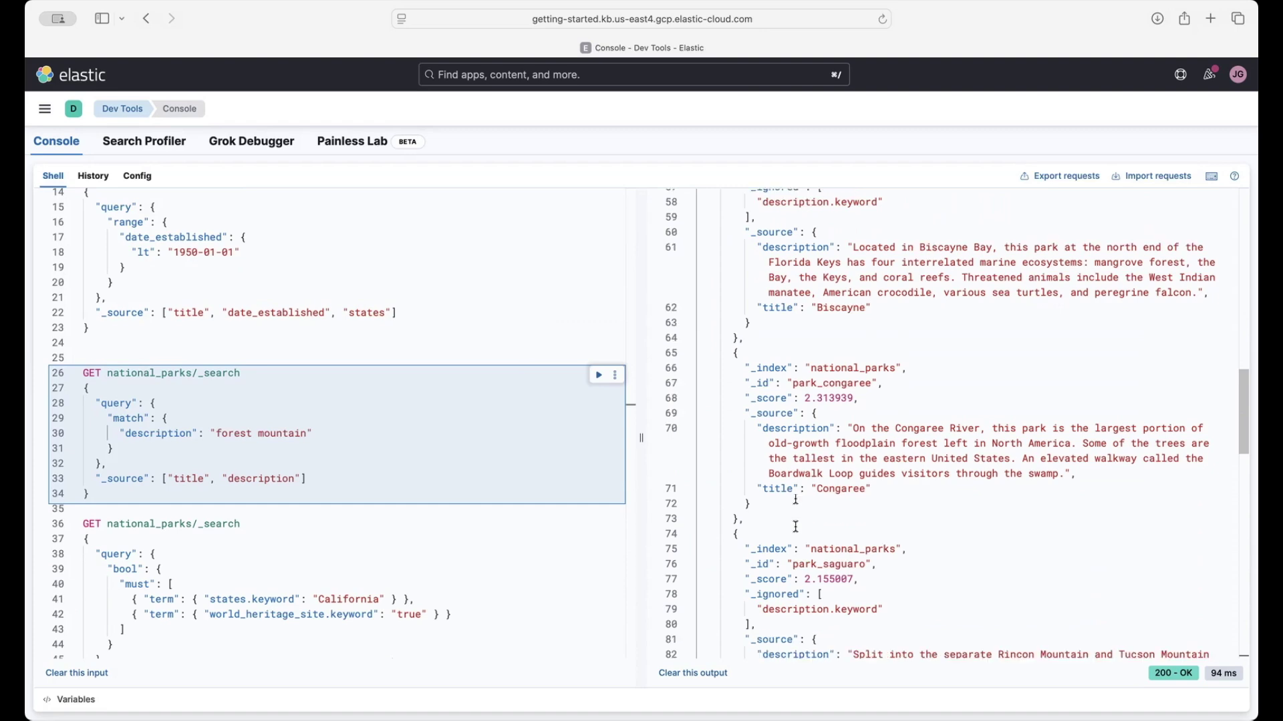
scroll(797, 528, "down", 8)
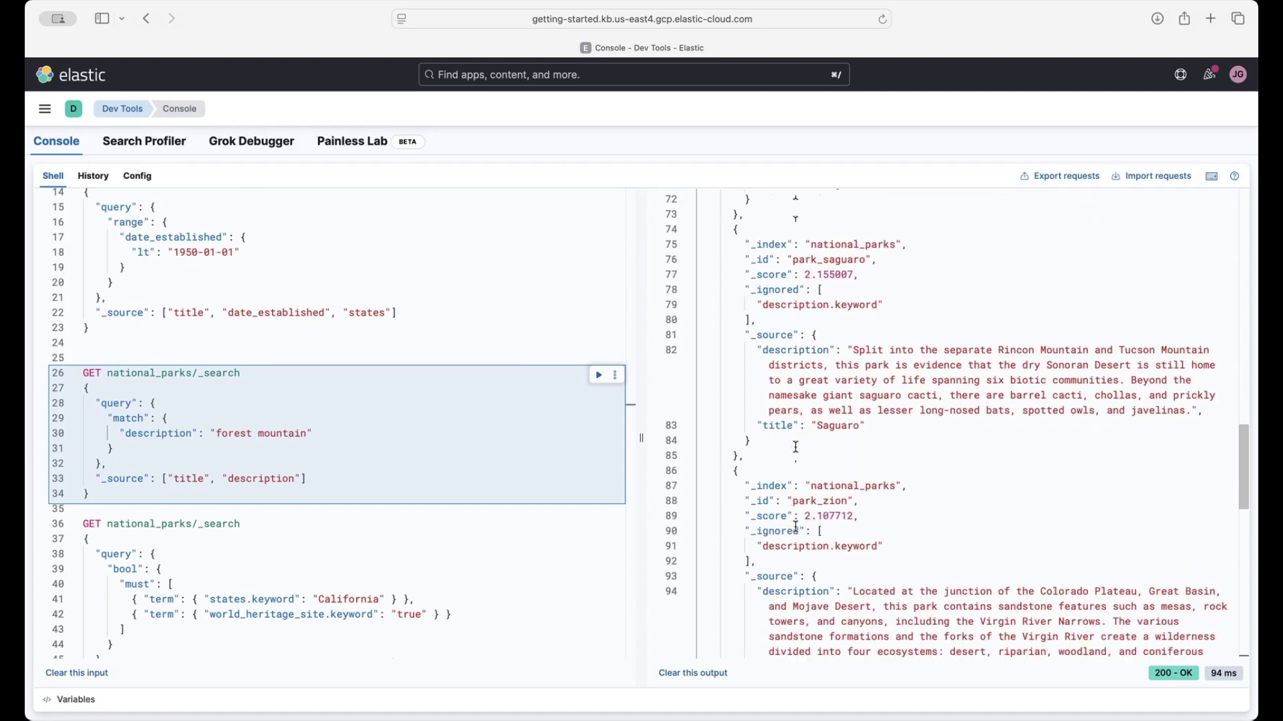
scroll(796, 528, "down", 7)
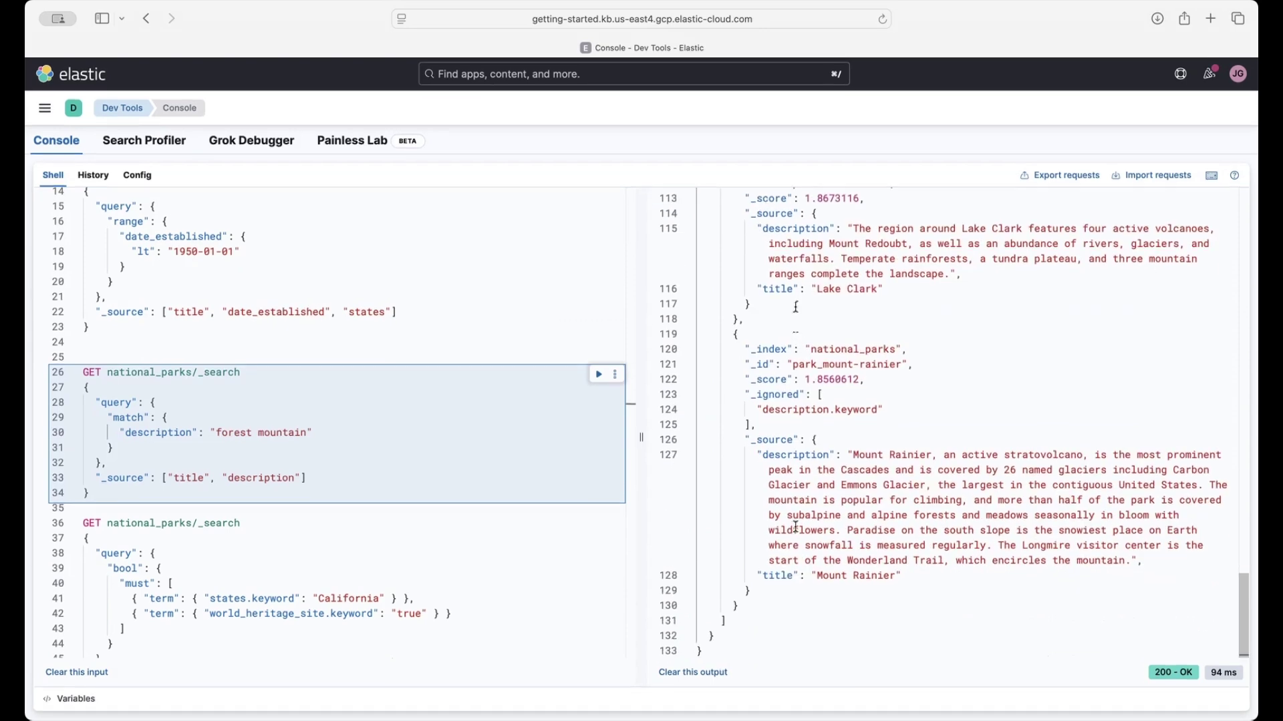
left_click(297, 553)
Send the California World Heritage bool query and review its two hits, Redwood and Yosemite.
scroll(297, 553, "down", 2)
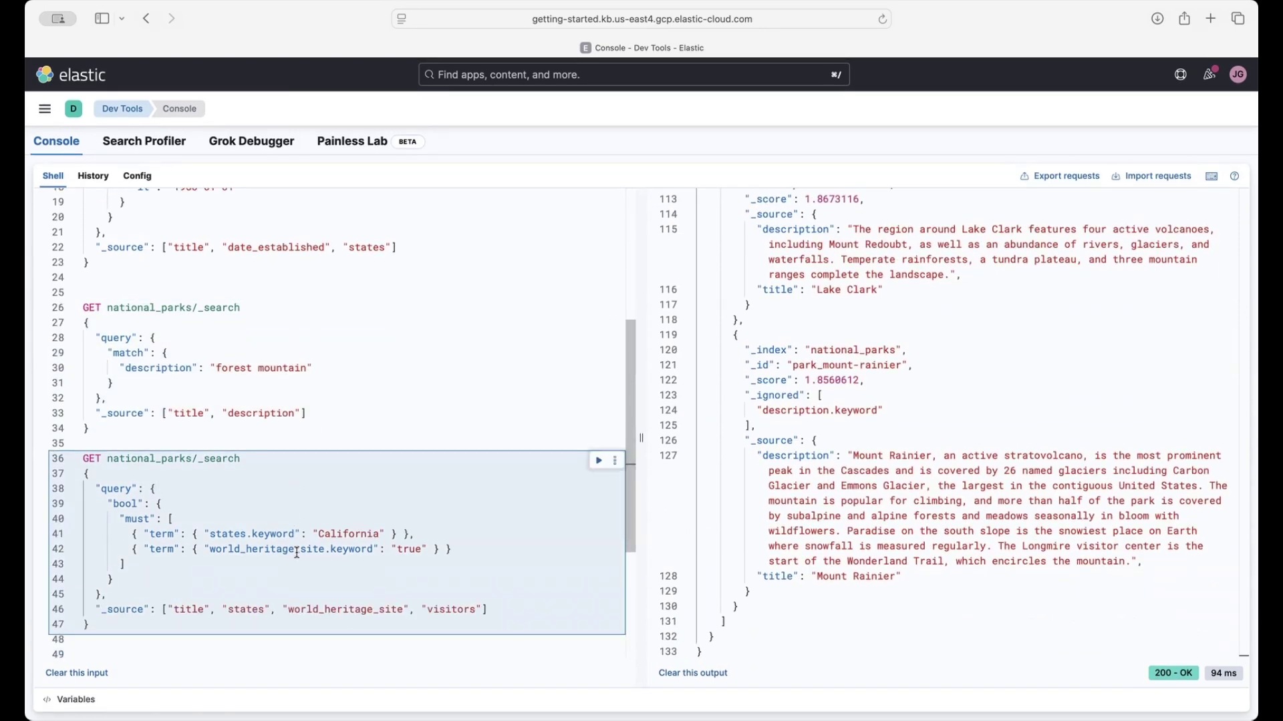
scroll(297, 553, "down", 2)
scroll(297, 553, "up", 2)
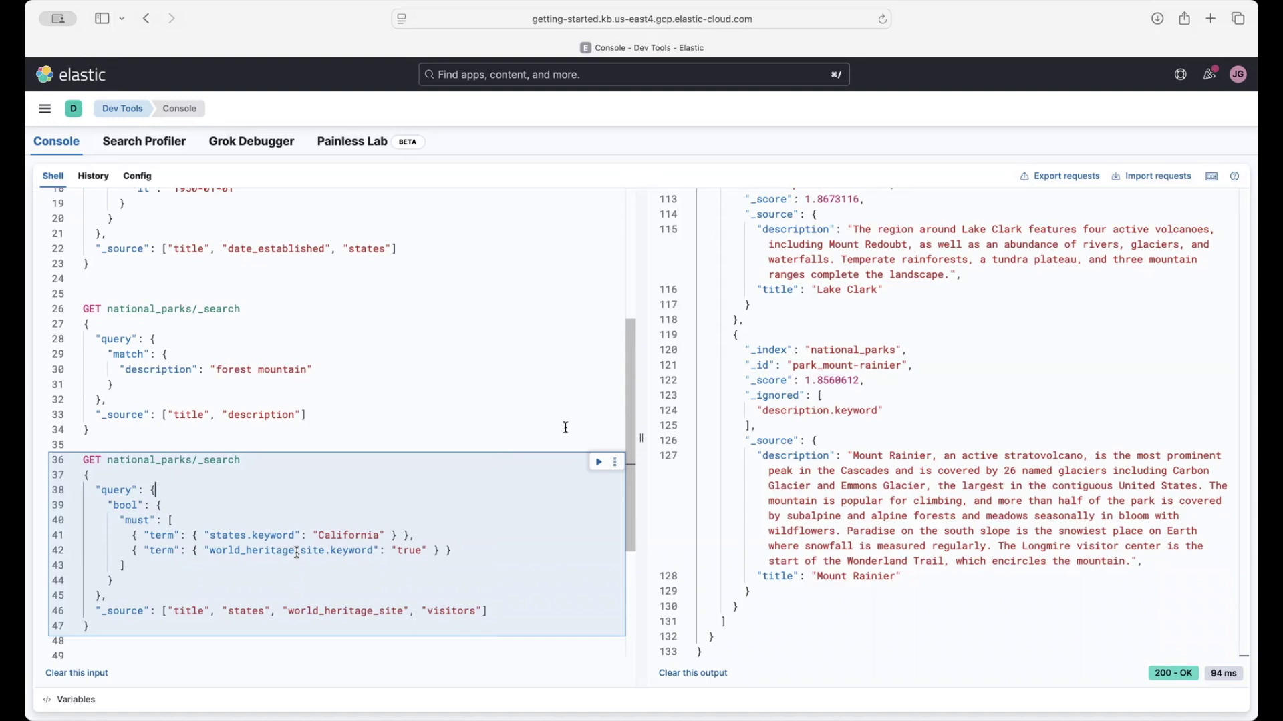
left_click(599, 462)
scroll(819, 582, "down", 5)
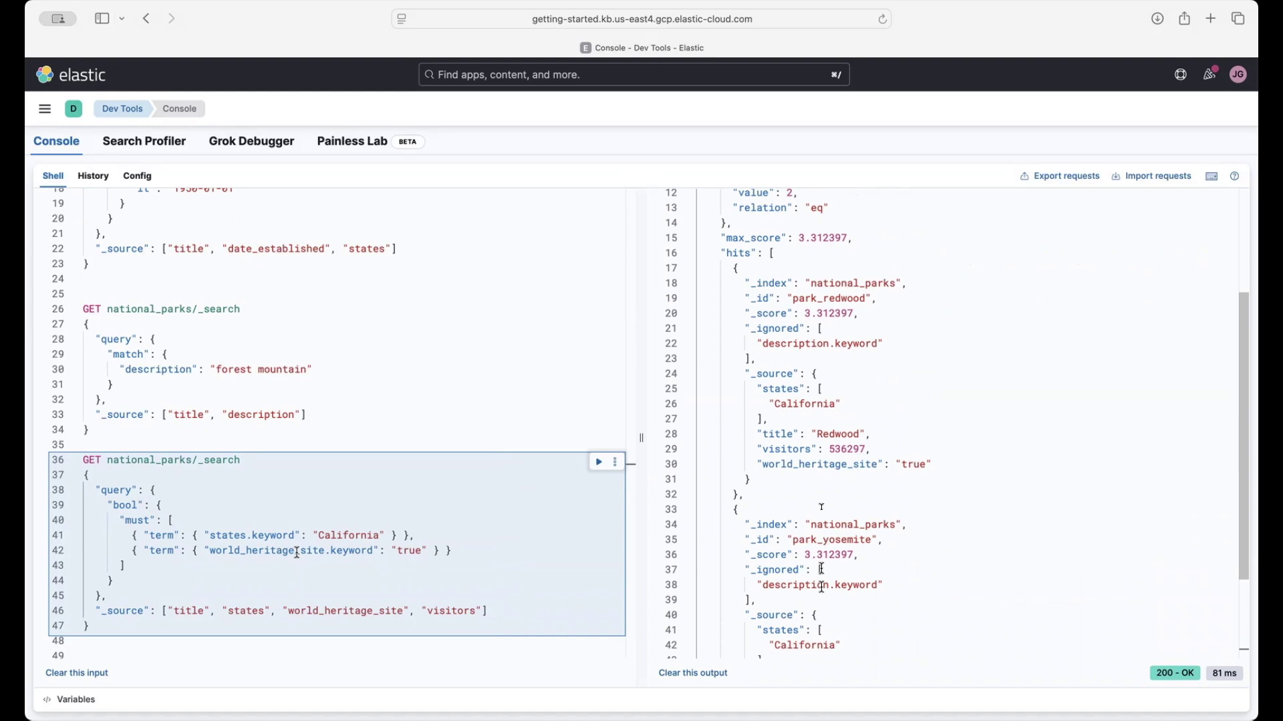
scroll(822, 587, "down", 5)
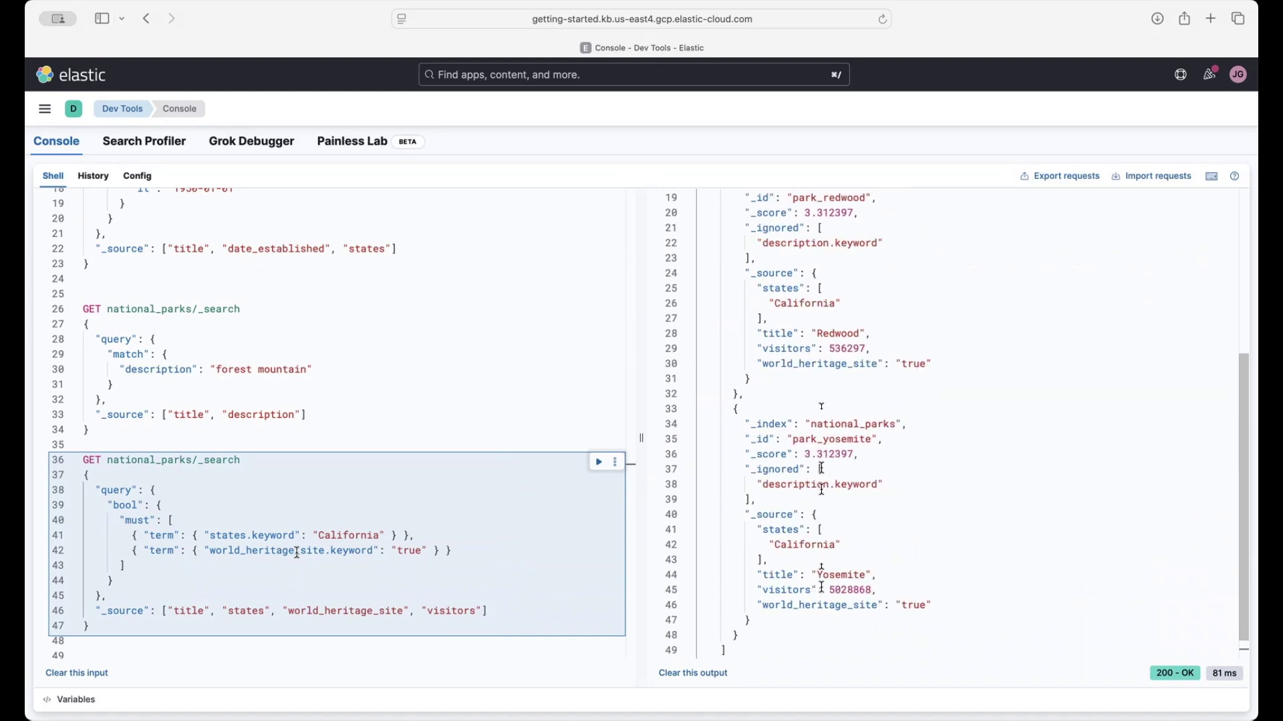
scroll(821, 588, "up", 5)
scroll(614, 540, "down", 3)
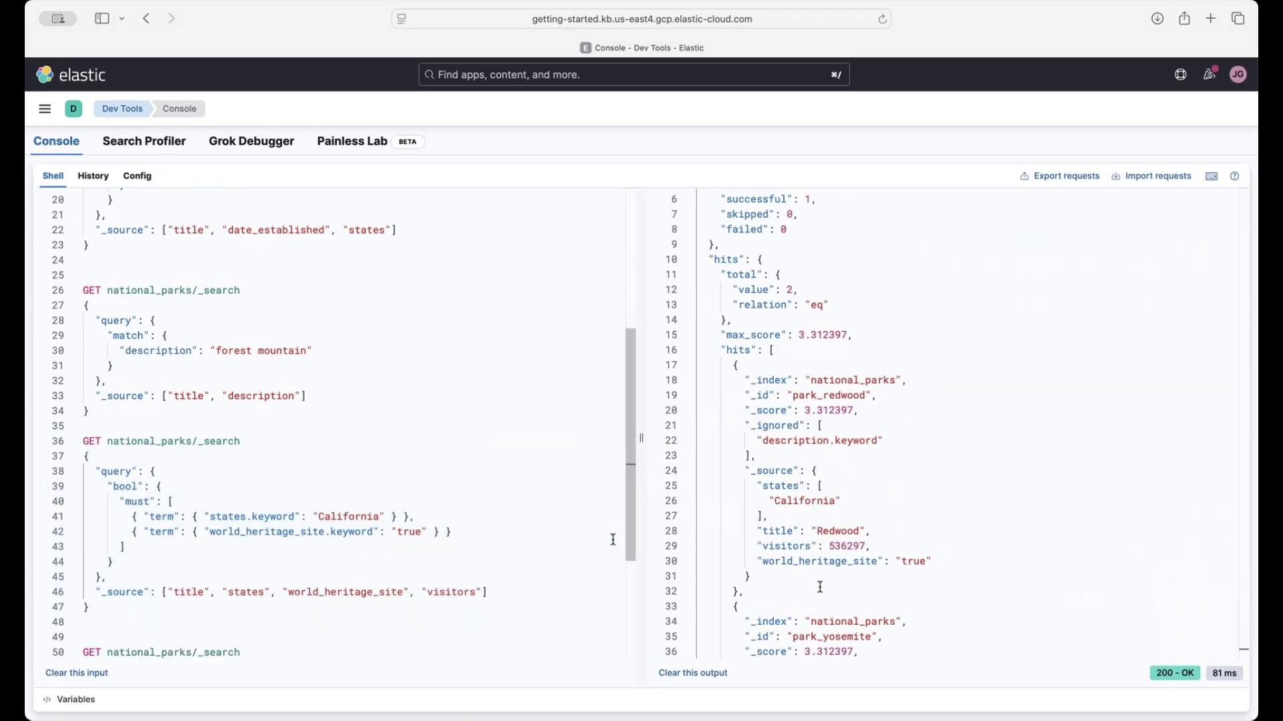
left_click(530, 529)
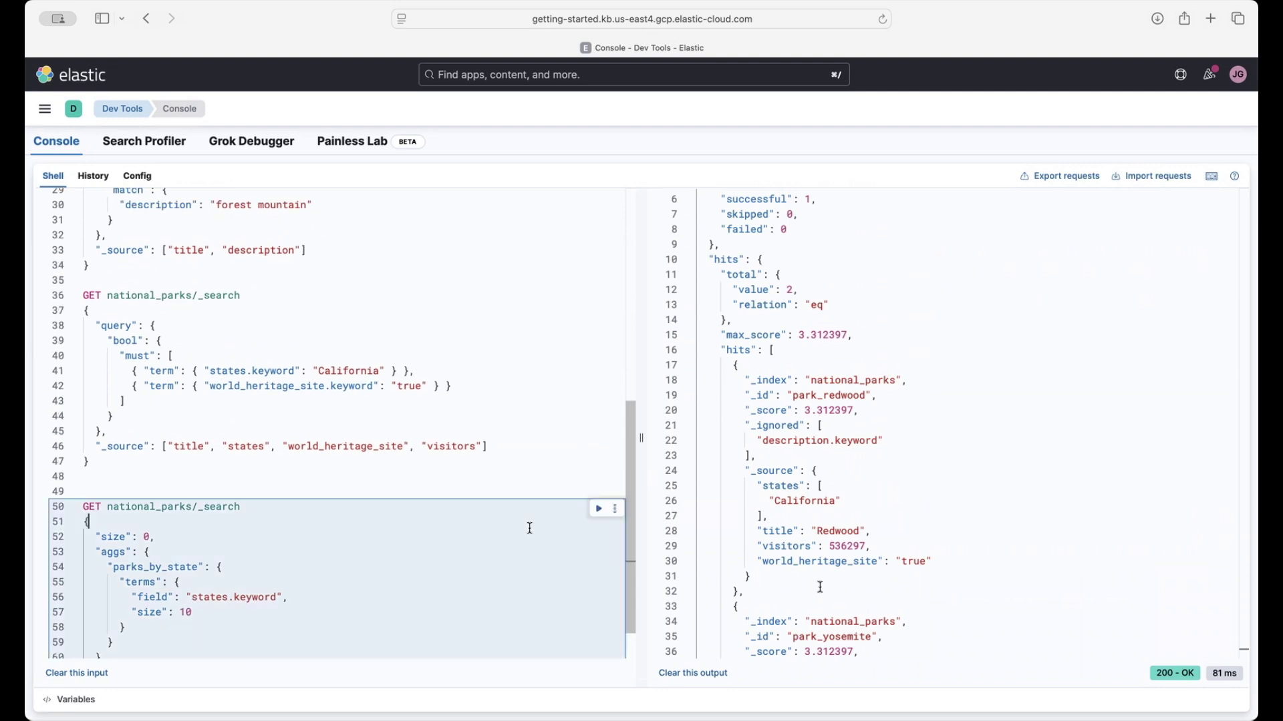
Run the parks_by_state aggregation and scroll its buckets, led by California 9 and Alaska 8.
scroll(529, 529, "down", 1)
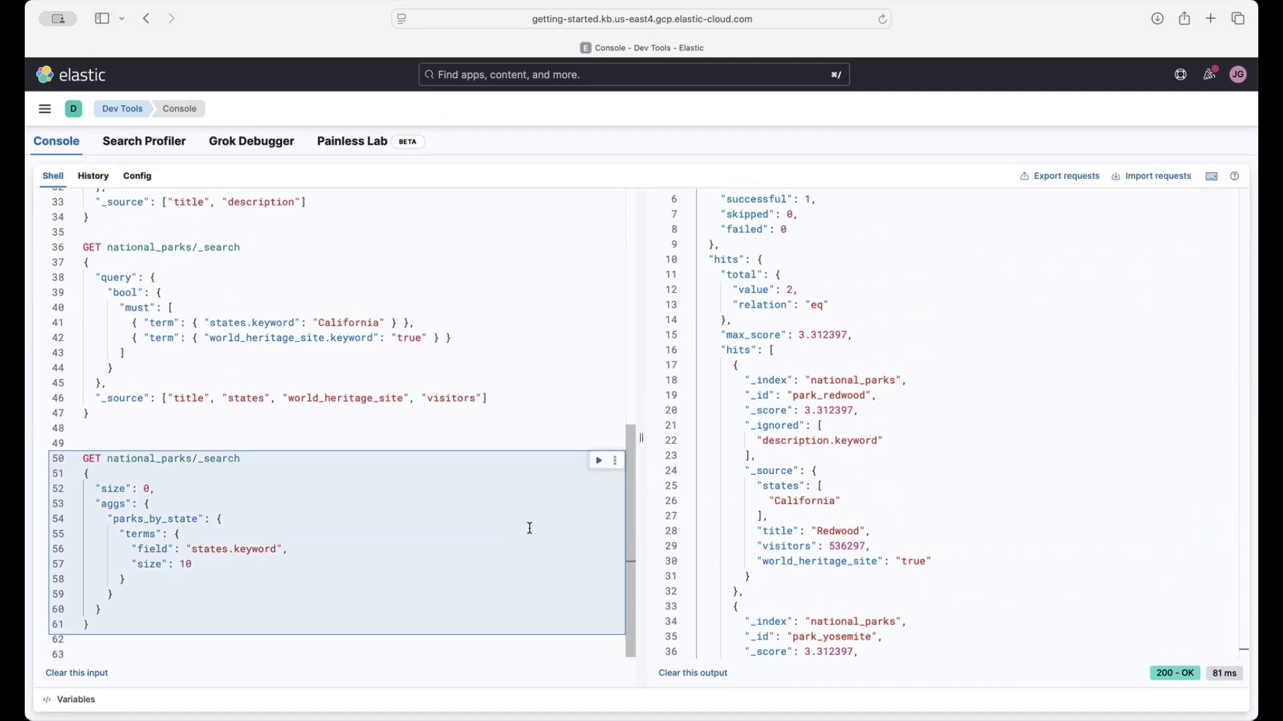
scroll(530, 528, "down", 1)
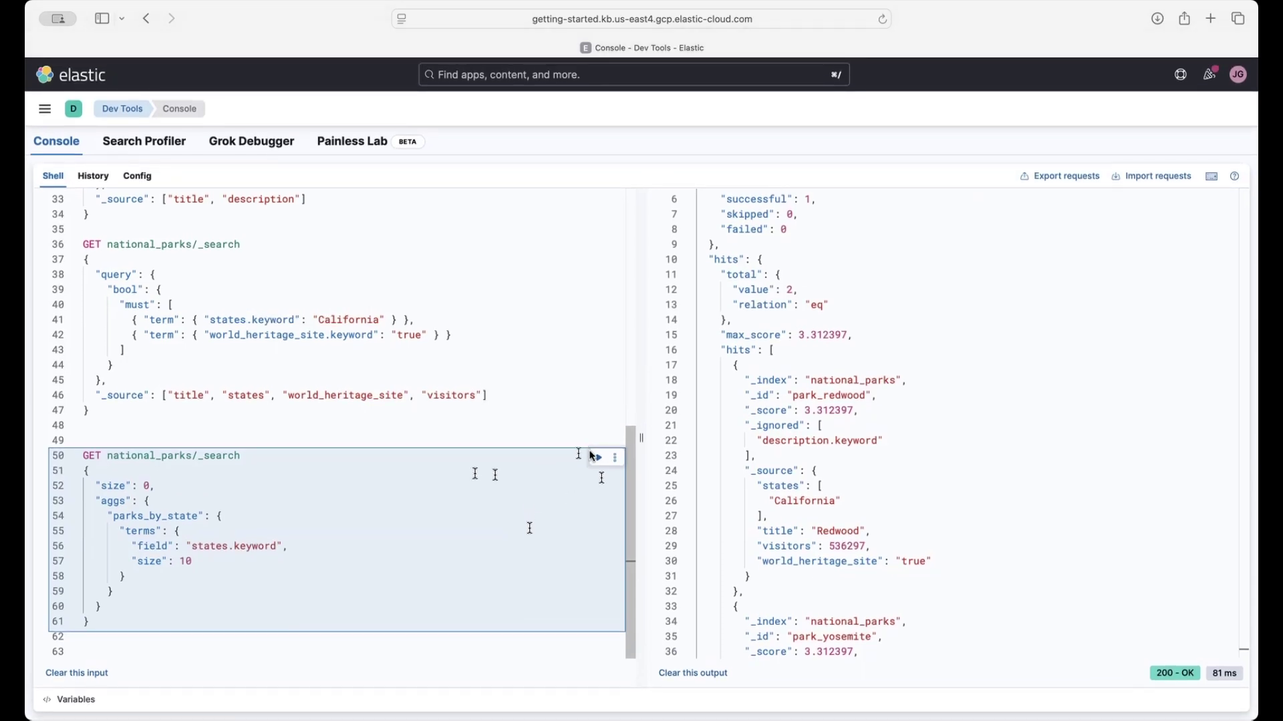
left_click(599, 460)
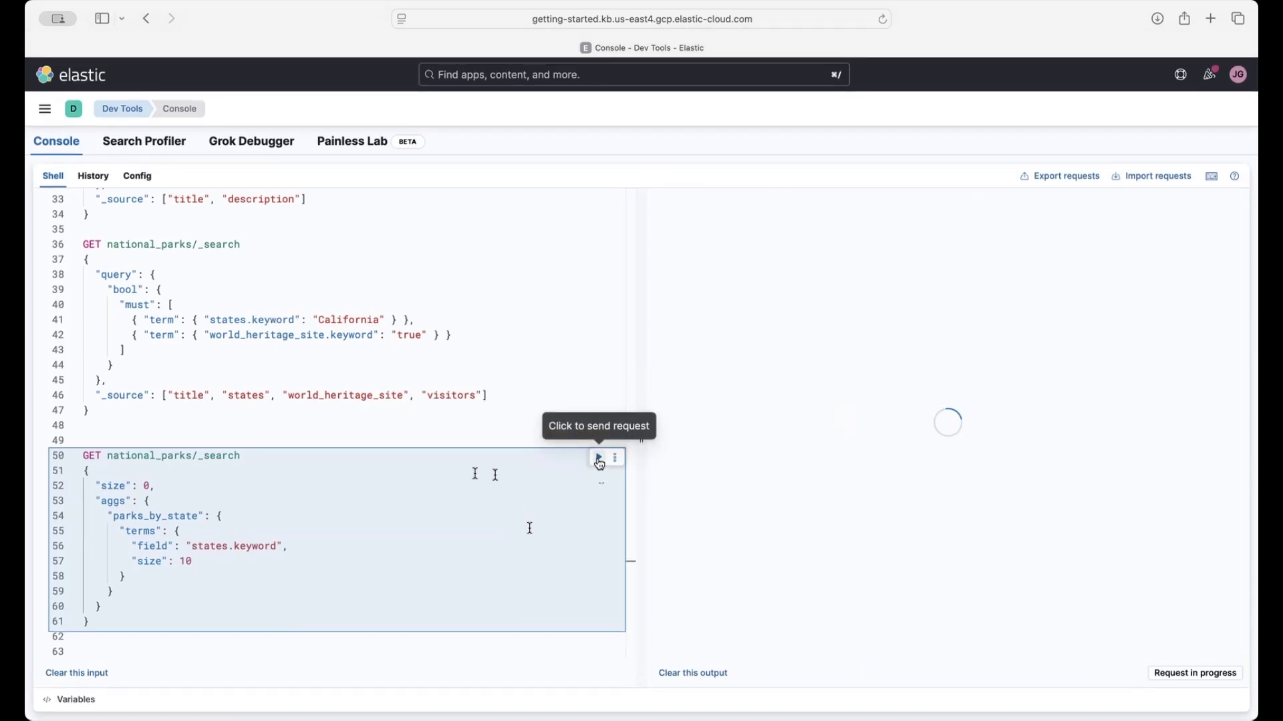
scroll(795, 547, "down", 5)
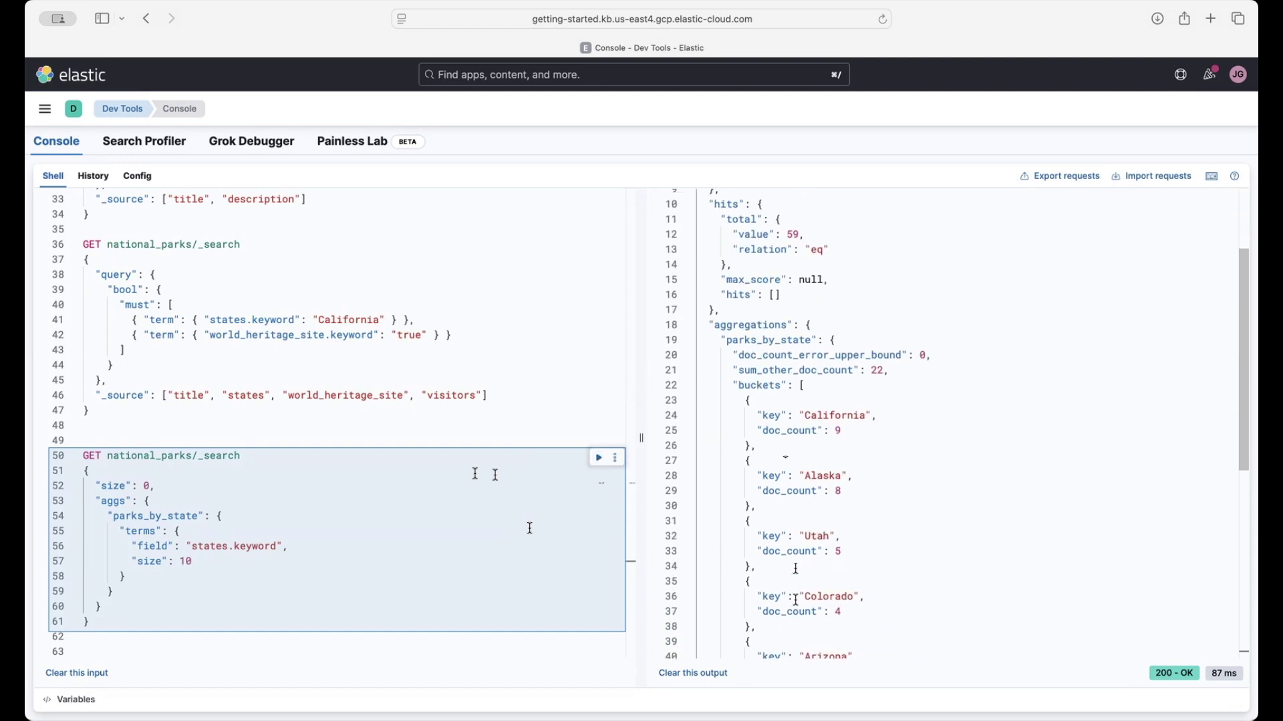
scroll(796, 600, "down", 4)
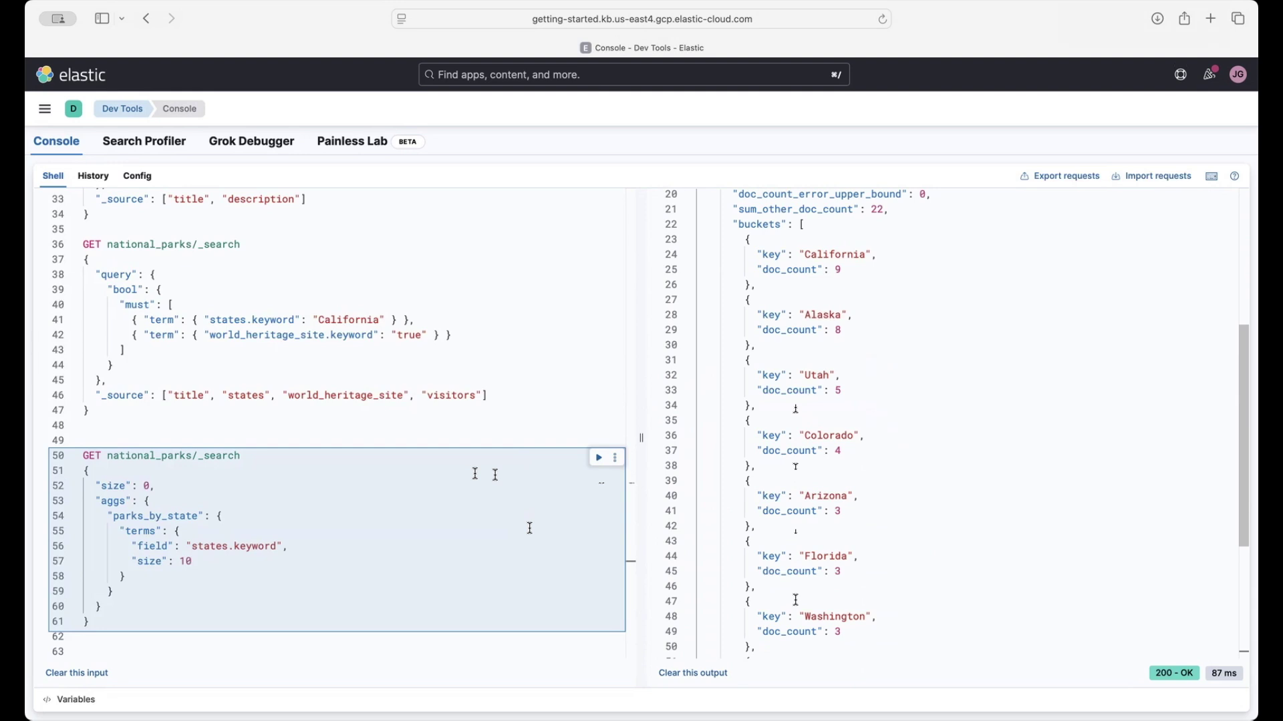
scroll(795, 600, "down", 5)
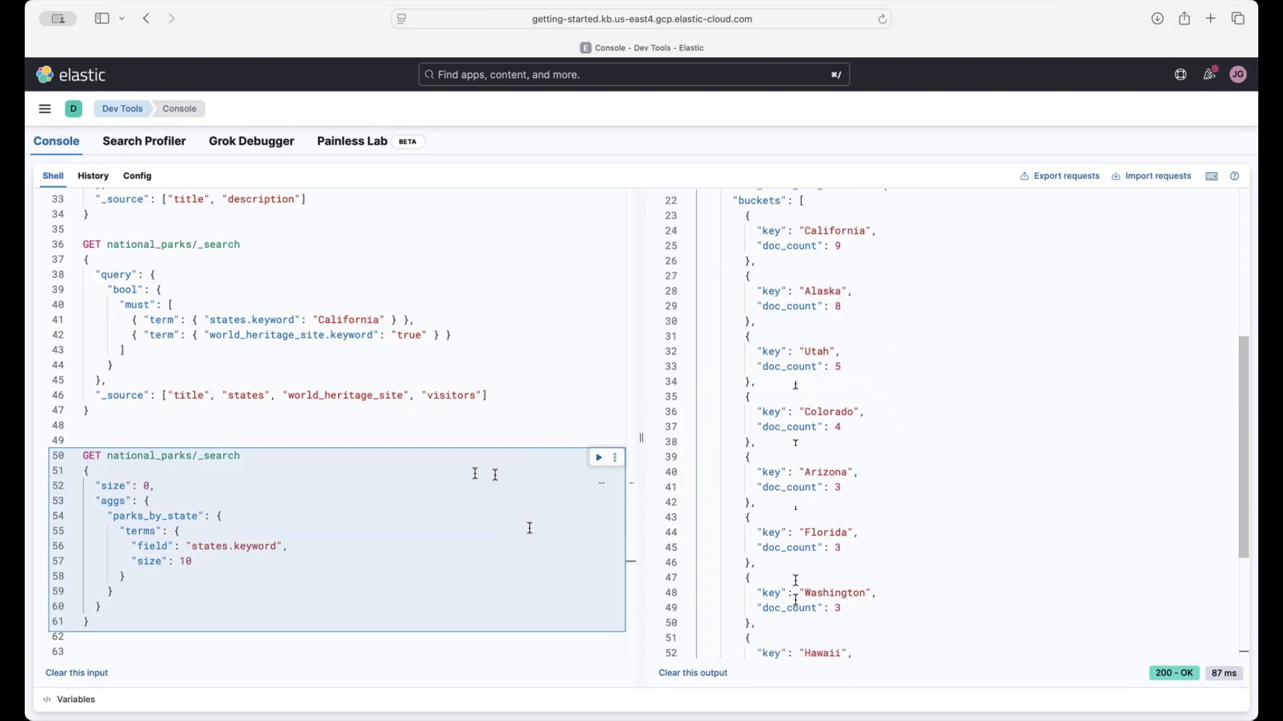
scroll(796, 600, "down", 3)
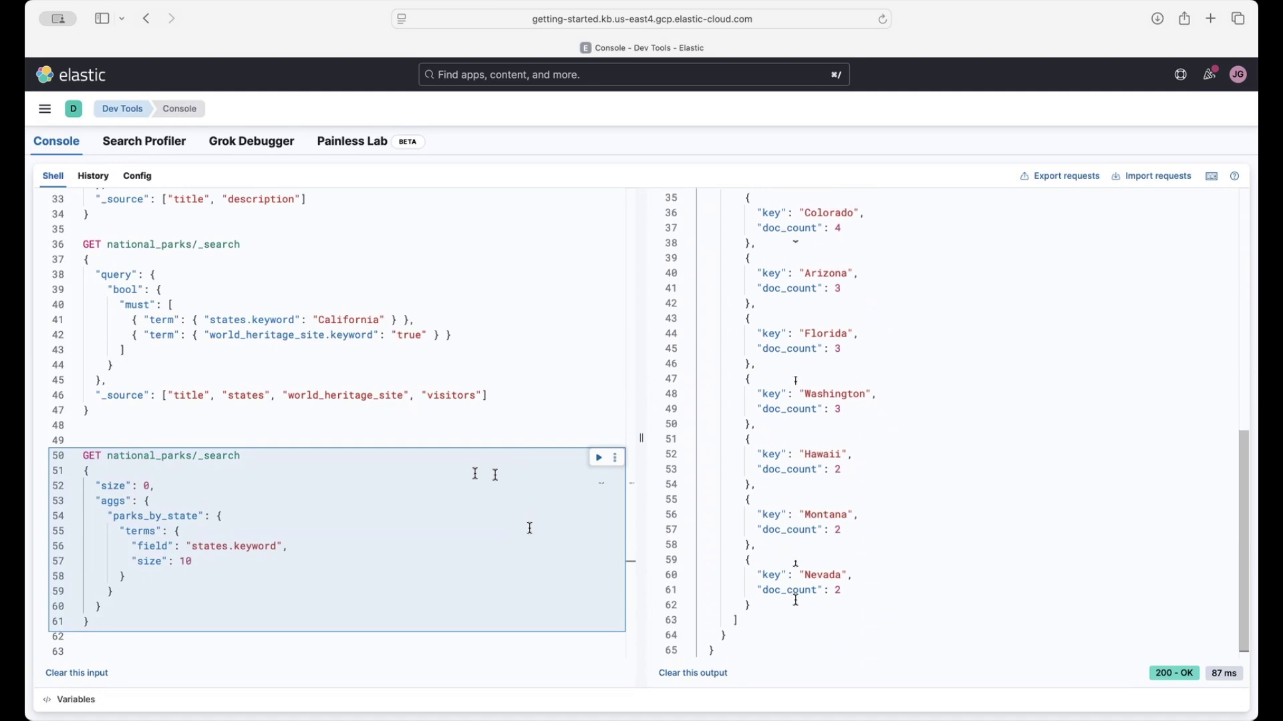
scroll(796, 600, "down", 2)
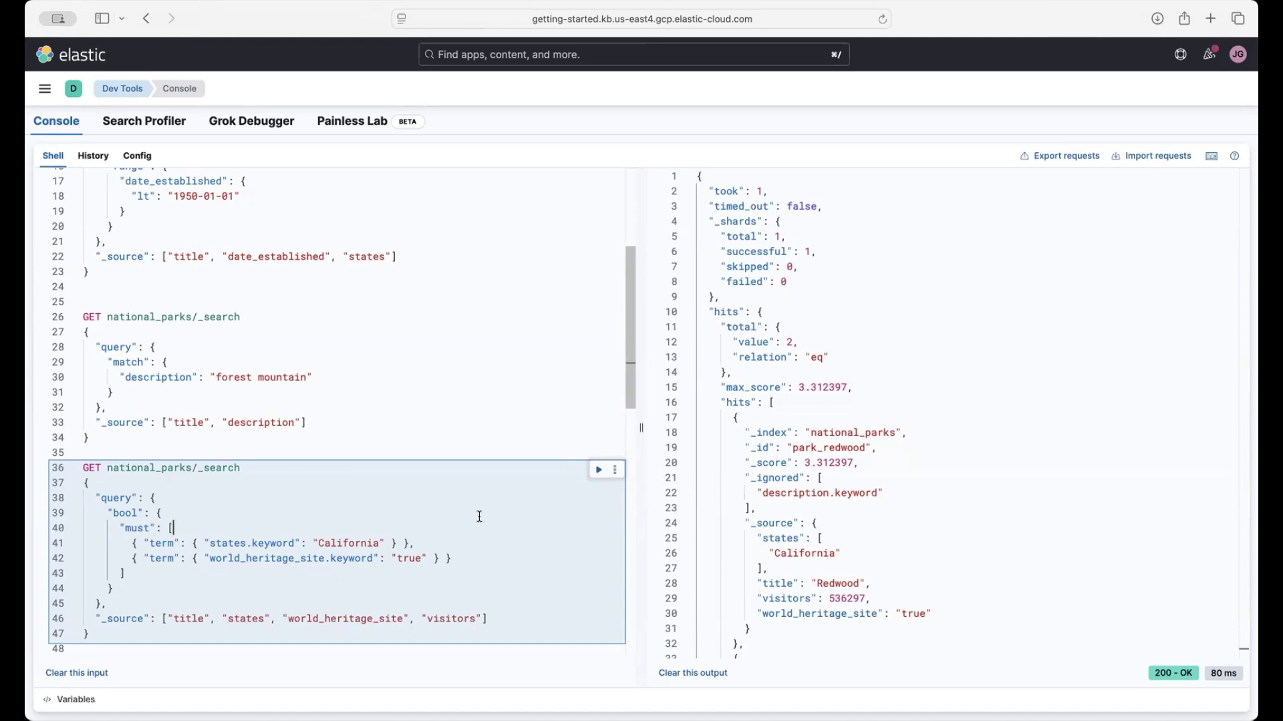
Scroll to the bool search response, with Redwood first at 536297 visitors.
scroll(480, 516, "down", 1)
Scroll down the editor to the ES|QL request listing the five largest parks by acres.
scroll(480, 516, "down", 5)
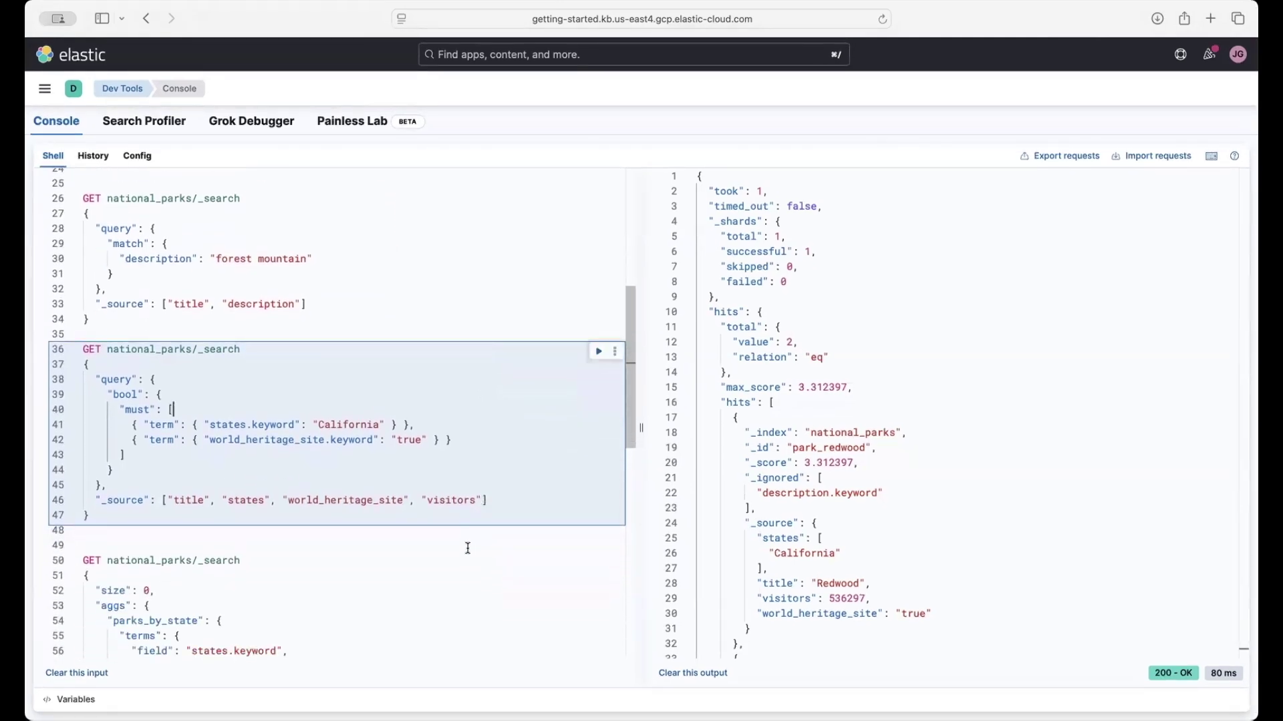
left_click(468, 544)
scroll(455, 535, "down", 3)
left_click(432, 510)
scroll(432, 510, "down", 3)
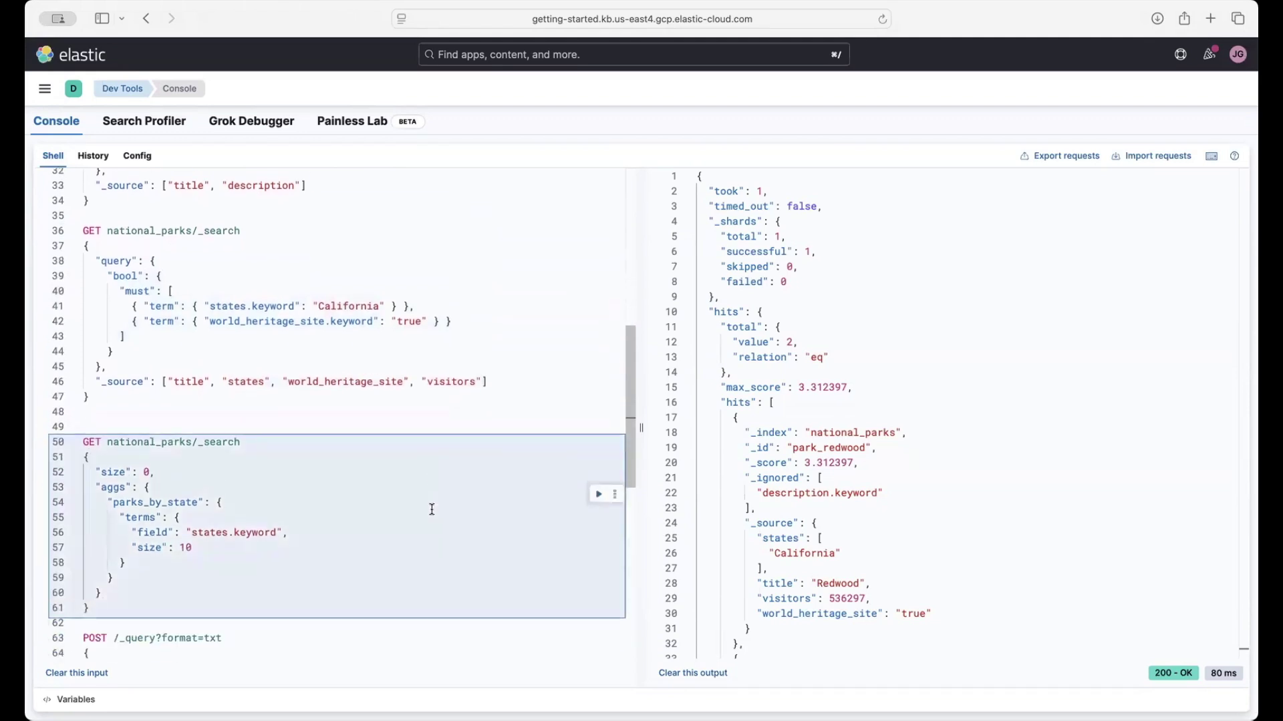
scroll(432, 510, "down", 3)
scroll(432, 510, "down", 5)
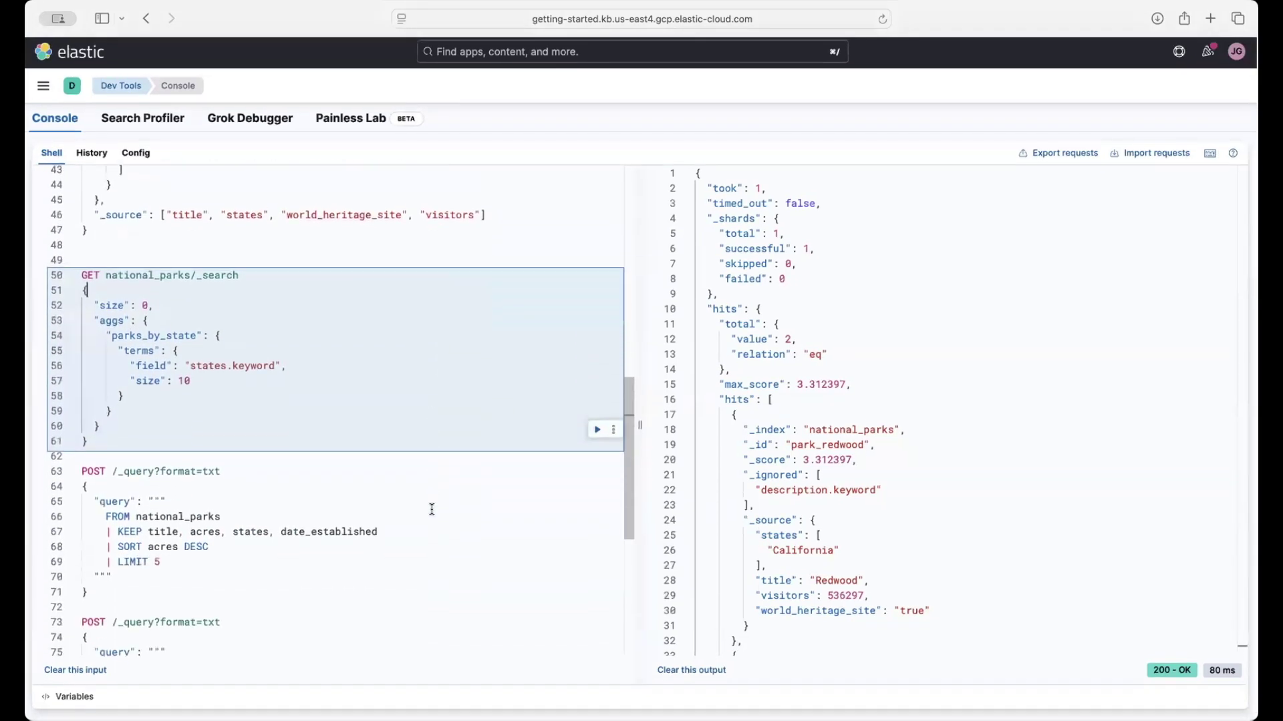
left_click(432, 512)
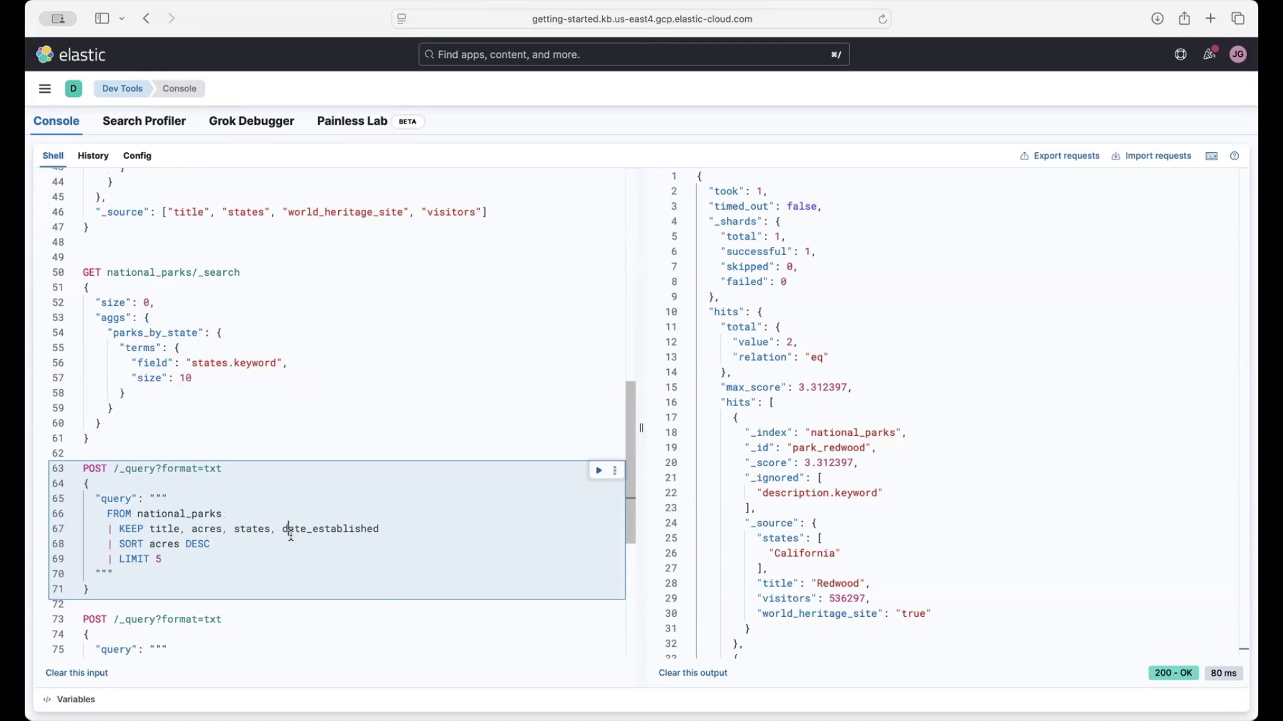
Run the ES|QL largest-parks query, then change LIMIT 5 to LIMIT 1000 and rerun it.
left_click(286, 543)
left_click(596, 472)
left_click(600, 473)
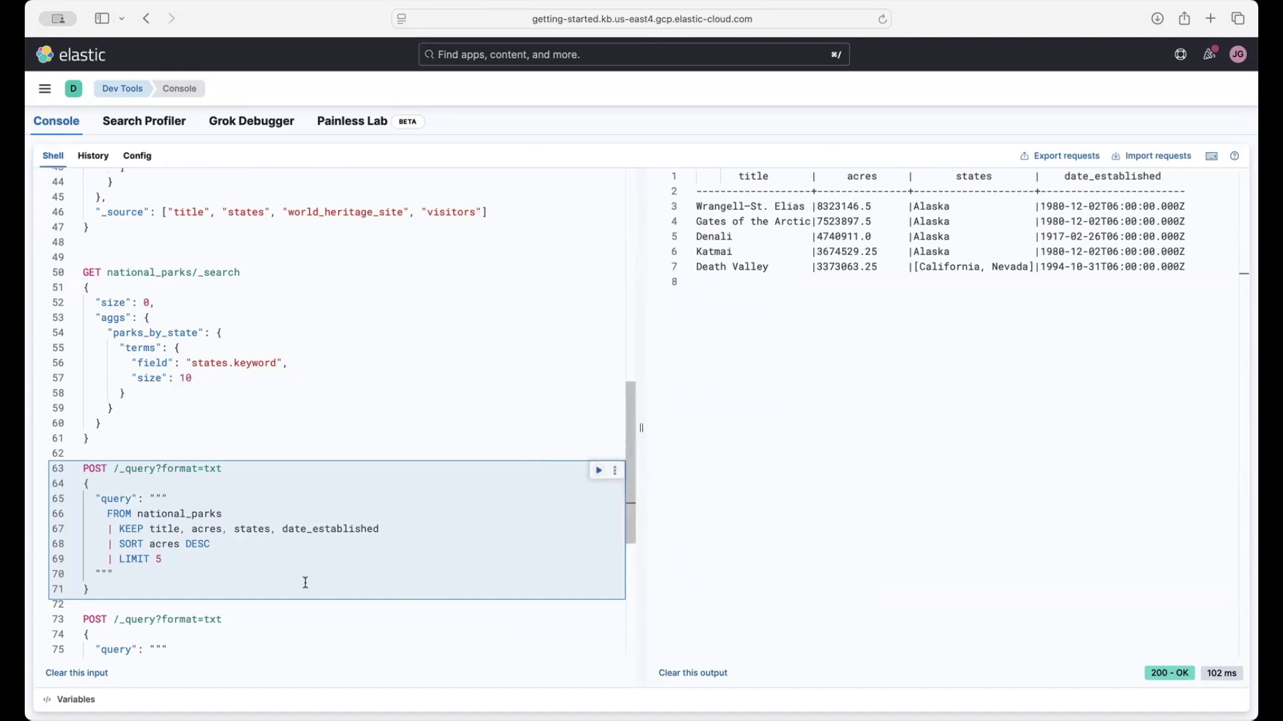
key("BackSpace")
left_click(598, 471)
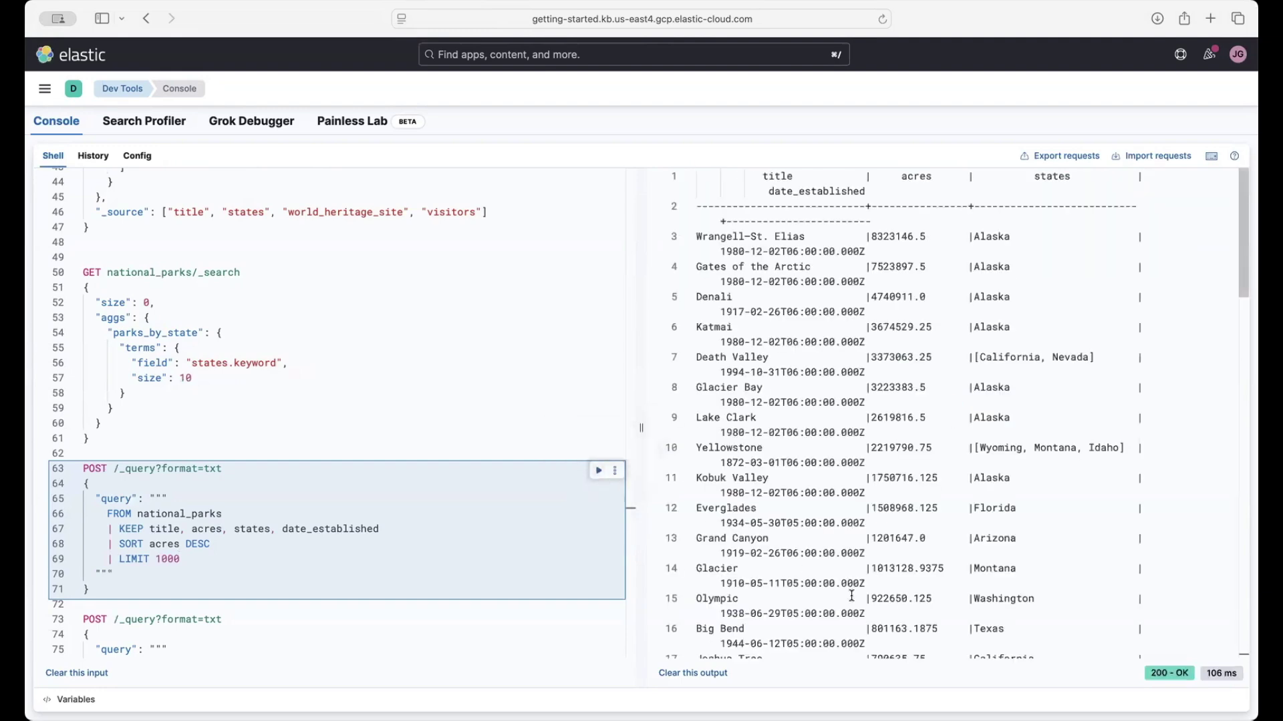
Scroll the LIMIT 1000 results down to Hot Springs, Arkansas, at about 5,550 acres.
scroll(851, 595, "down", 20)
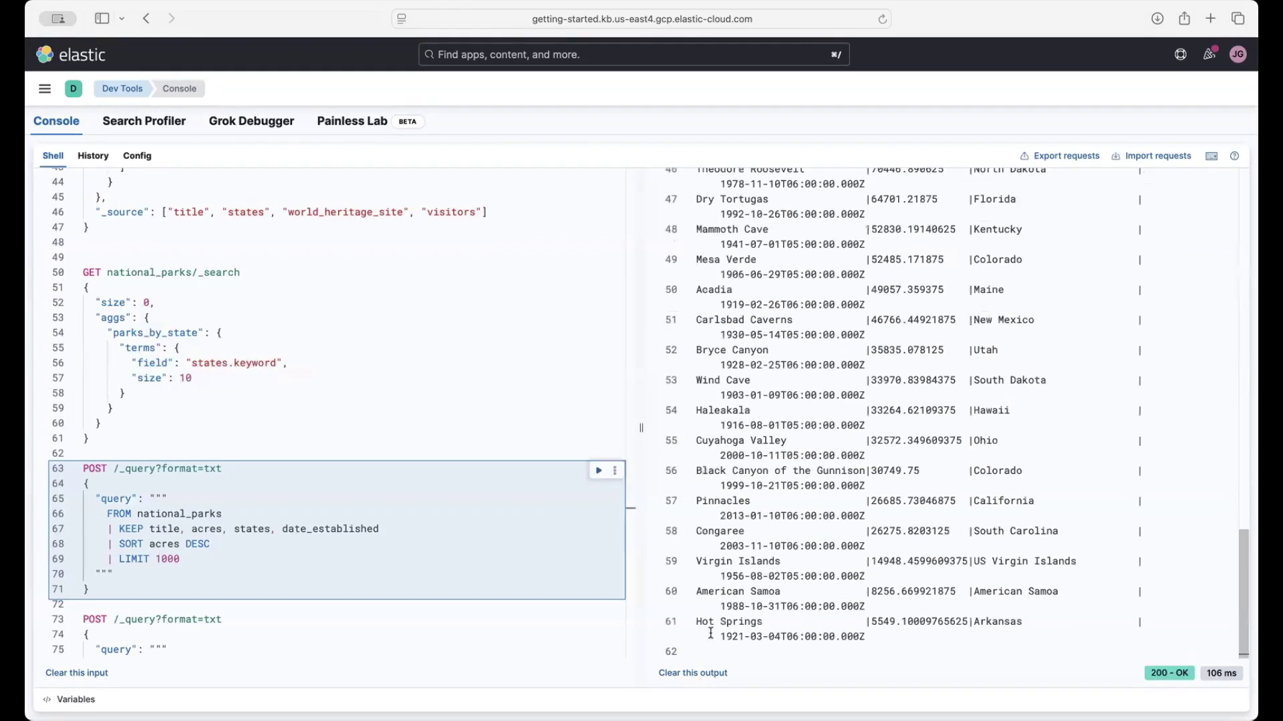
scroll(495, 519, "down", 5)
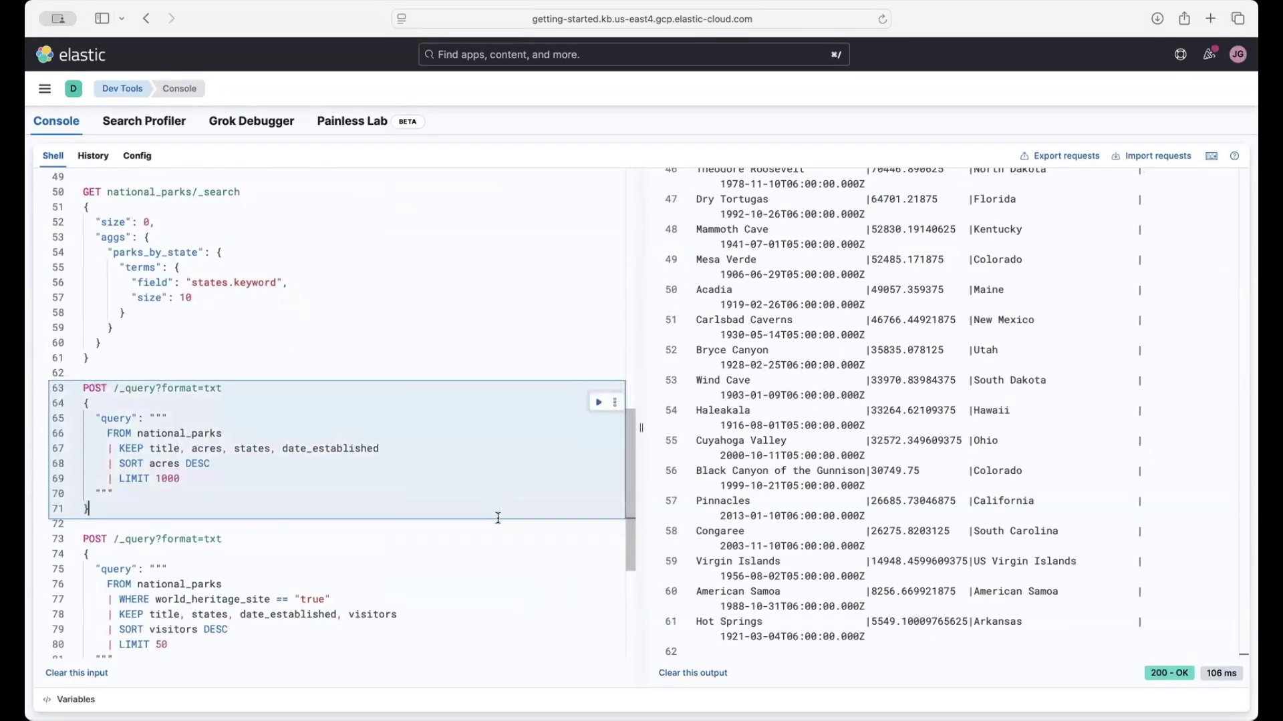
left_click(437, 420)
scroll(424, 475, "up", 2)
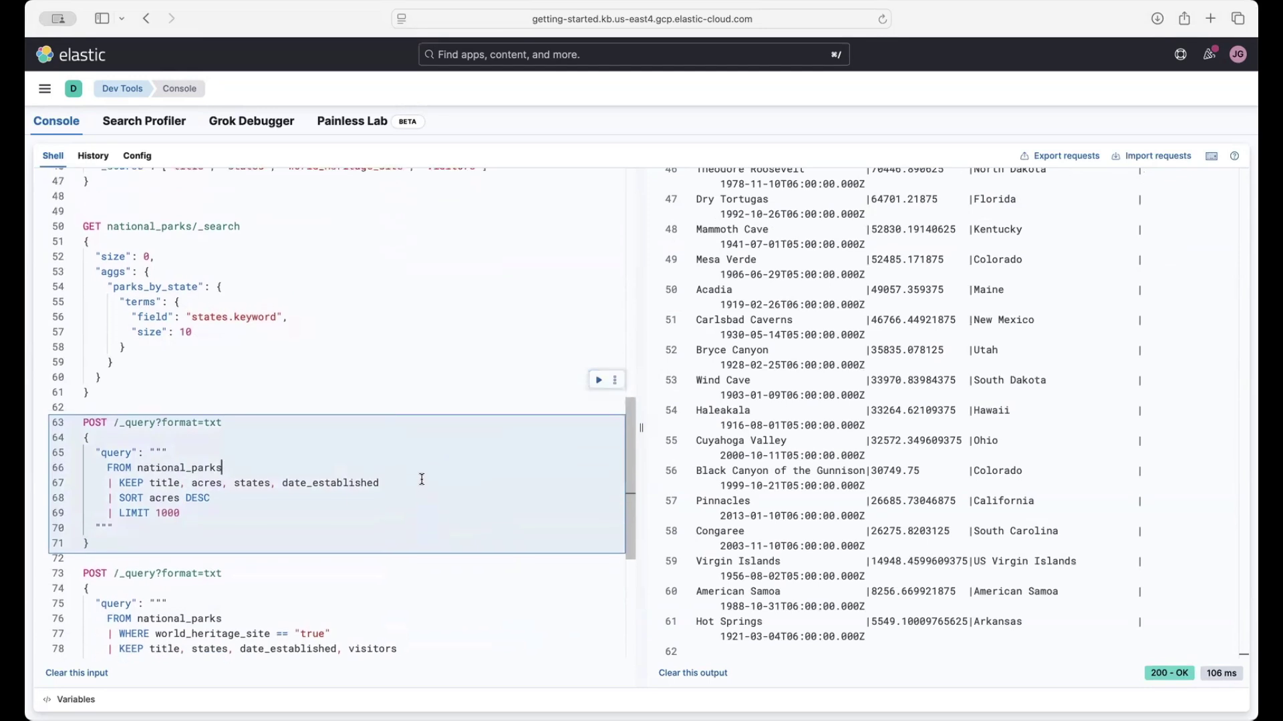
scroll(424, 472, "down", 5)
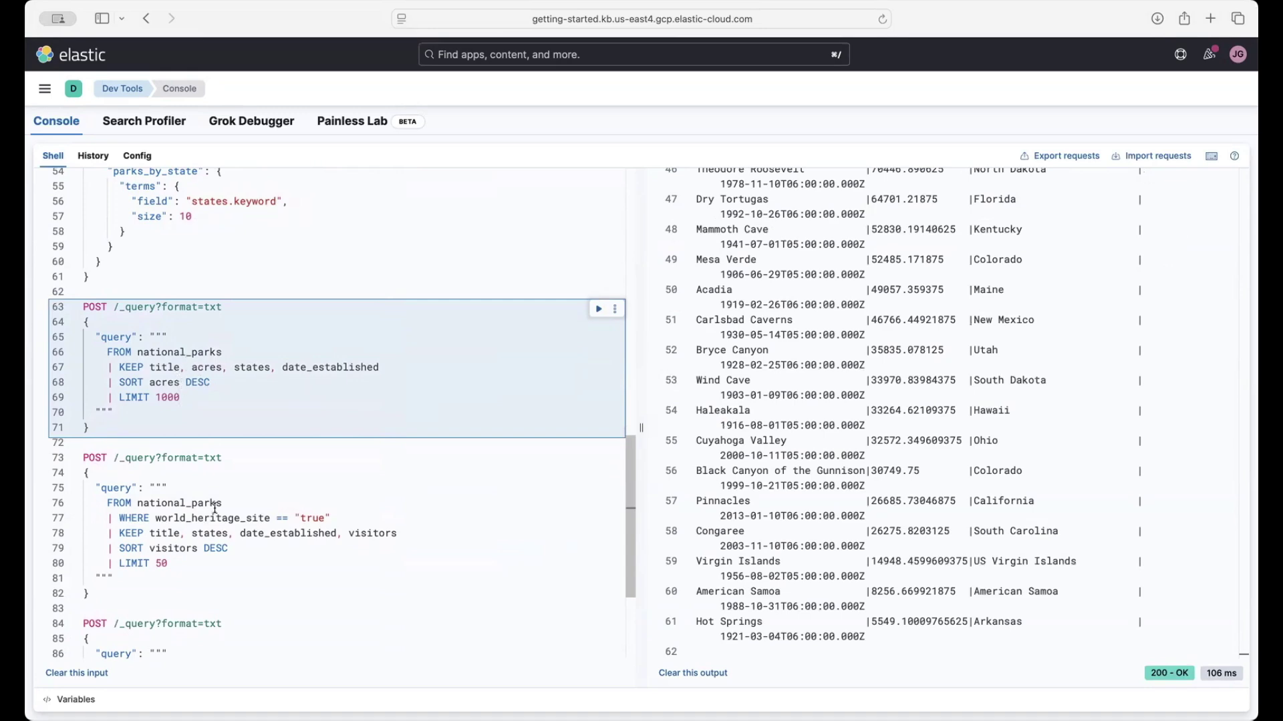
left_click(224, 532)
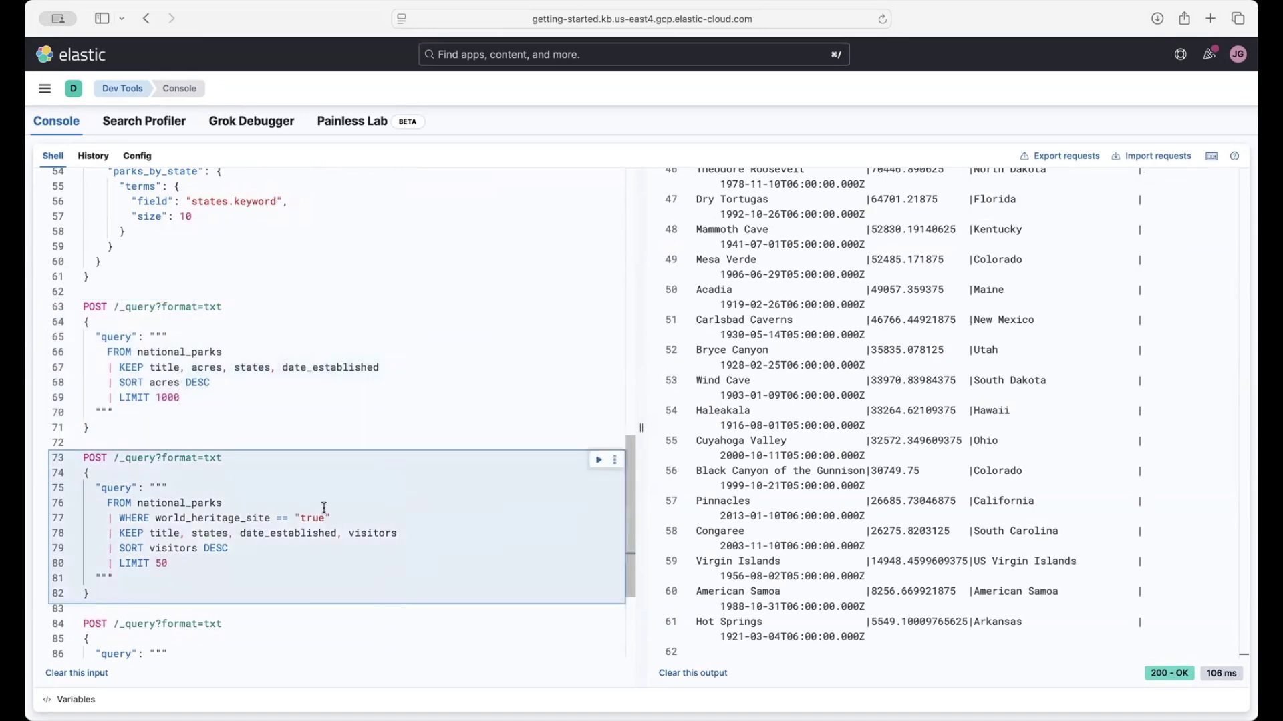